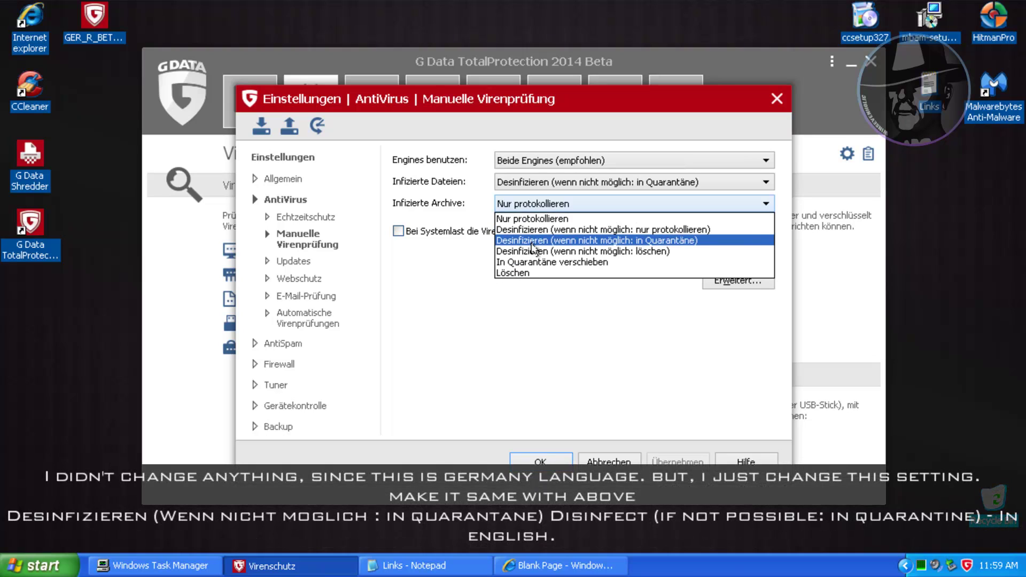
# Step: Set the manual virus scan's action for infected archives to "Desinfizieren (wenn nicht möglich: in Quarantäne)"
pyautogui.click(535, 241)
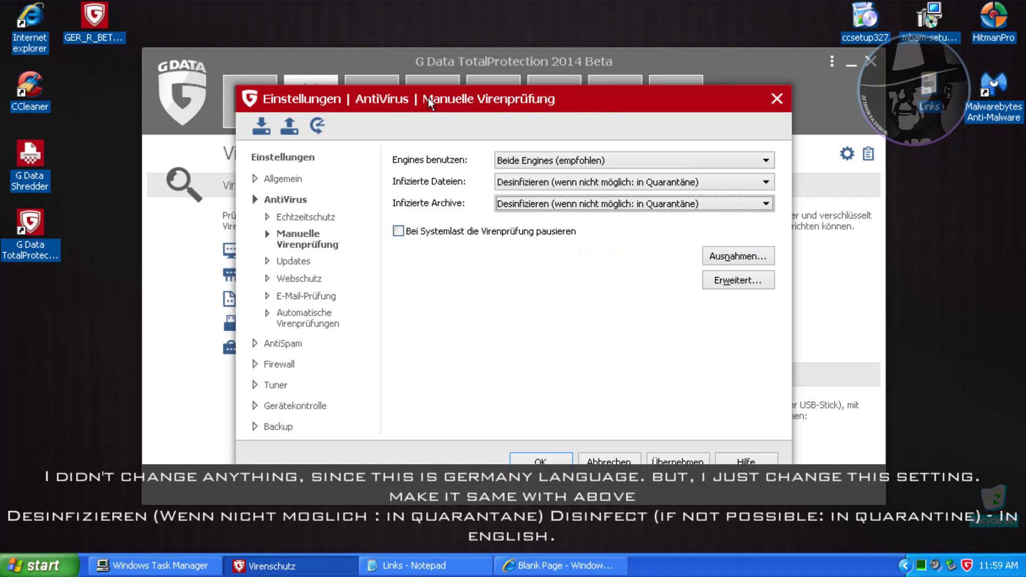
pyautogui.moveTo(430, 102); pyautogui.dragTo(434, 61)
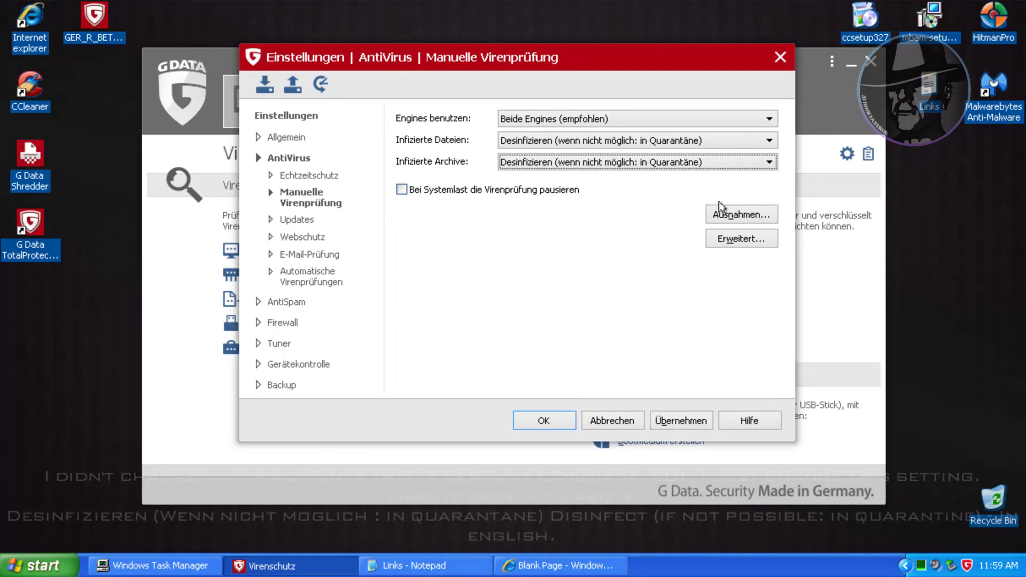
# Step: Review the exceptions and the advanced scan options of the manual virus scan without changing them
pyautogui.click(738, 215)
pyautogui.click(703, 120)
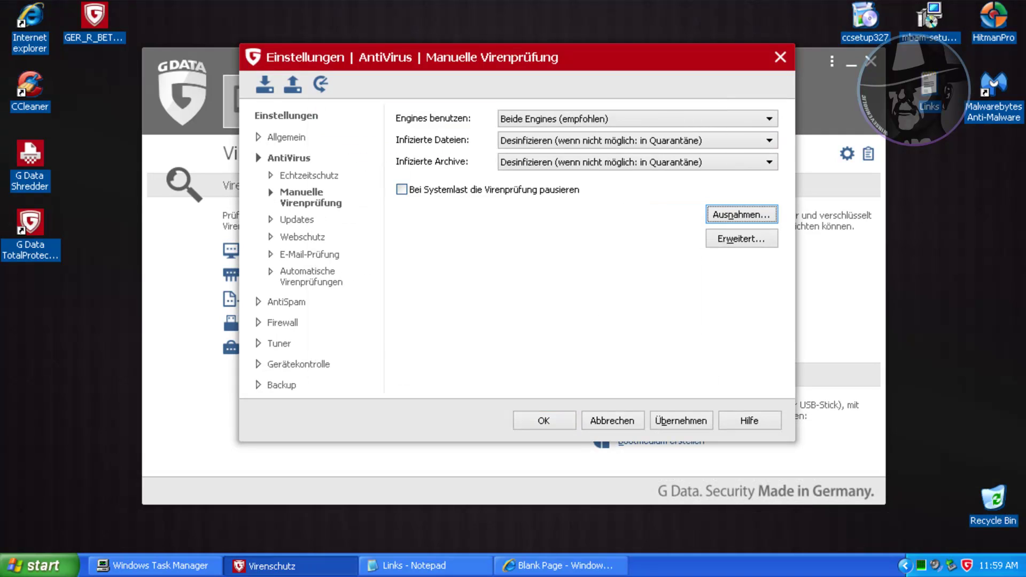
pyautogui.click(737, 240)
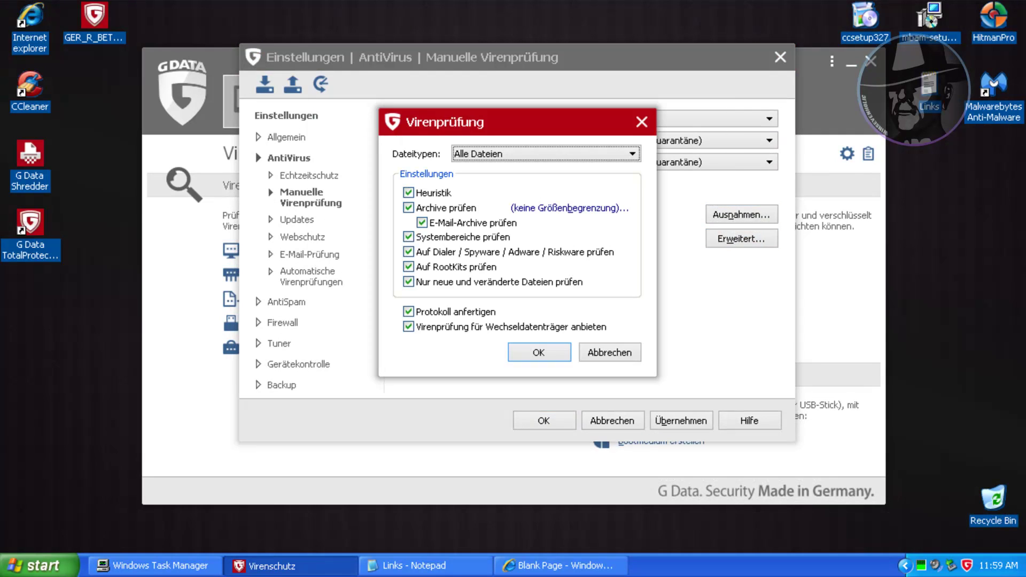
pyautogui.click(642, 122)
# Step: Go to the Echtzeitschutz settings, accepting quarantine for infected archives, and review the real-time guard's exceptions and advanced options
pyautogui.click(309, 175)
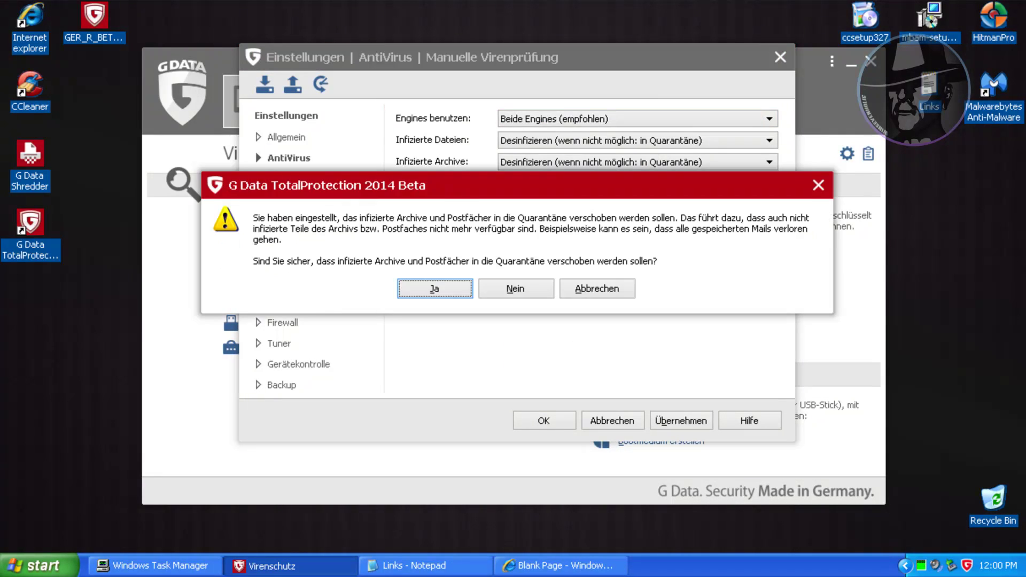
pyautogui.click(436, 289)
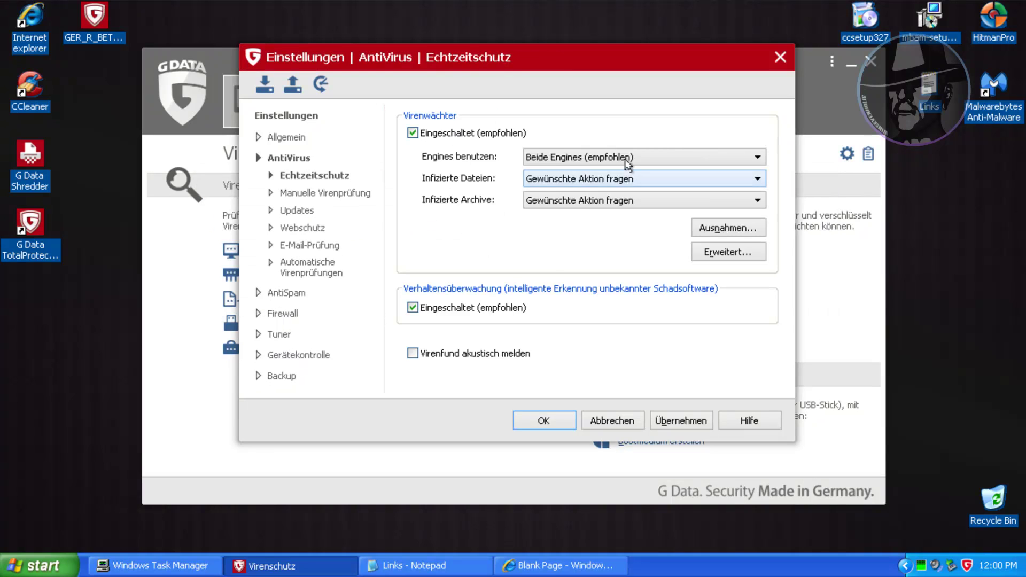
pyautogui.click(720, 229)
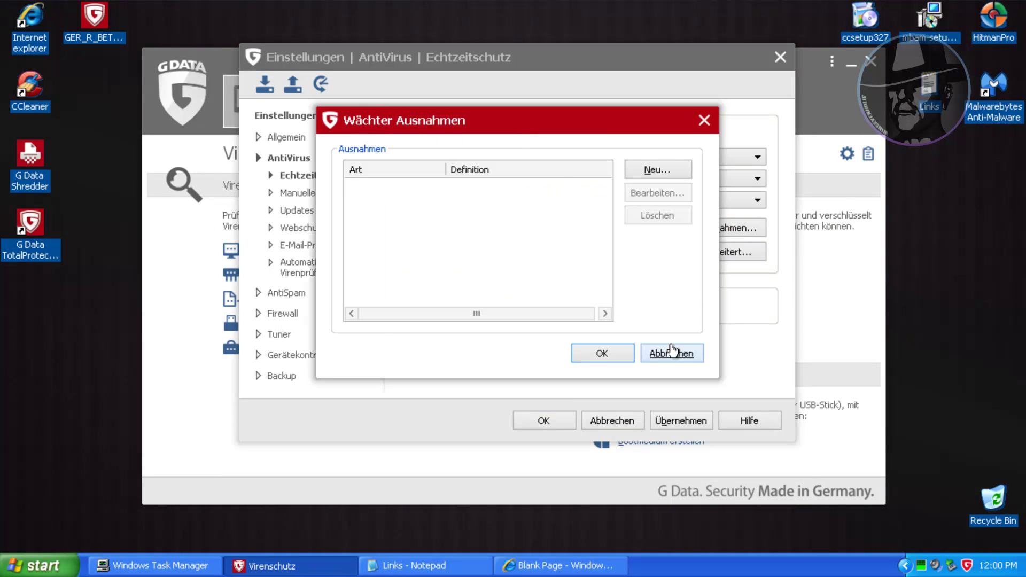
pyautogui.click(672, 353)
pyautogui.click(719, 259)
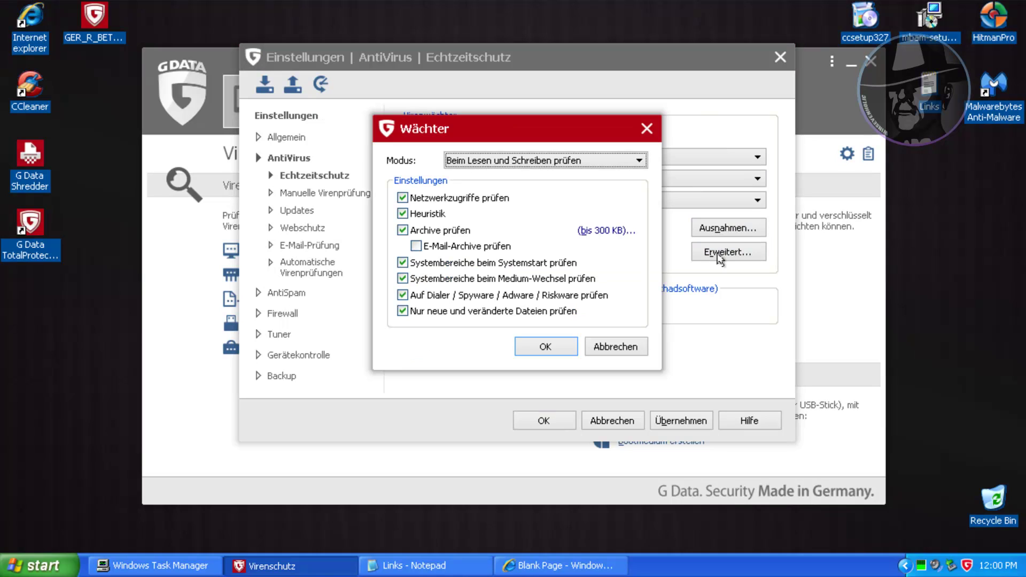
pyautogui.click(622, 348)
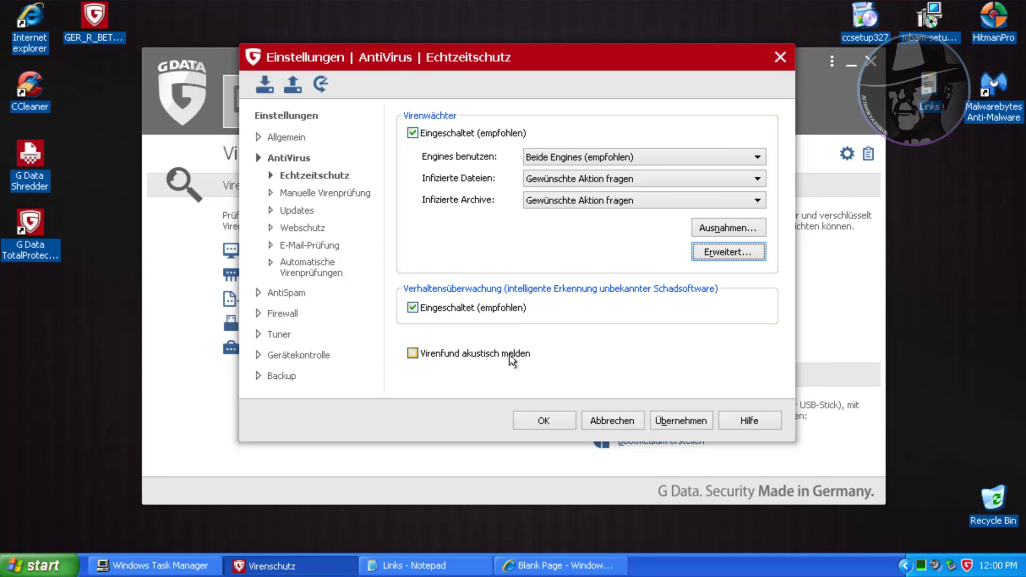
# Step: Review the Webschutz, E-Mail-Prüfung, AntiSpam and Firewall settings, and close the settings with the changes saved
pyautogui.click(291, 229)
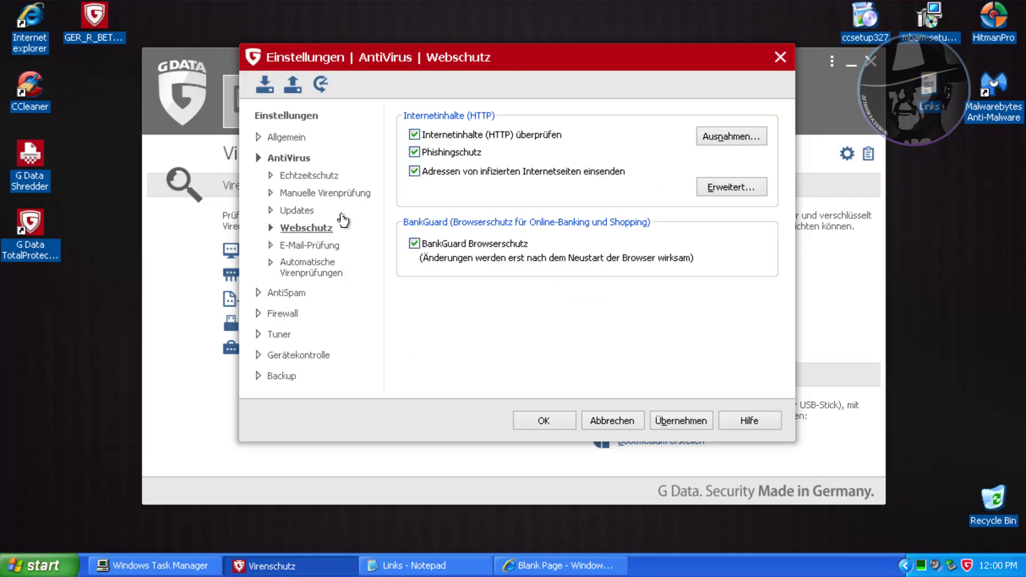
pyautogui.click(301, 247)
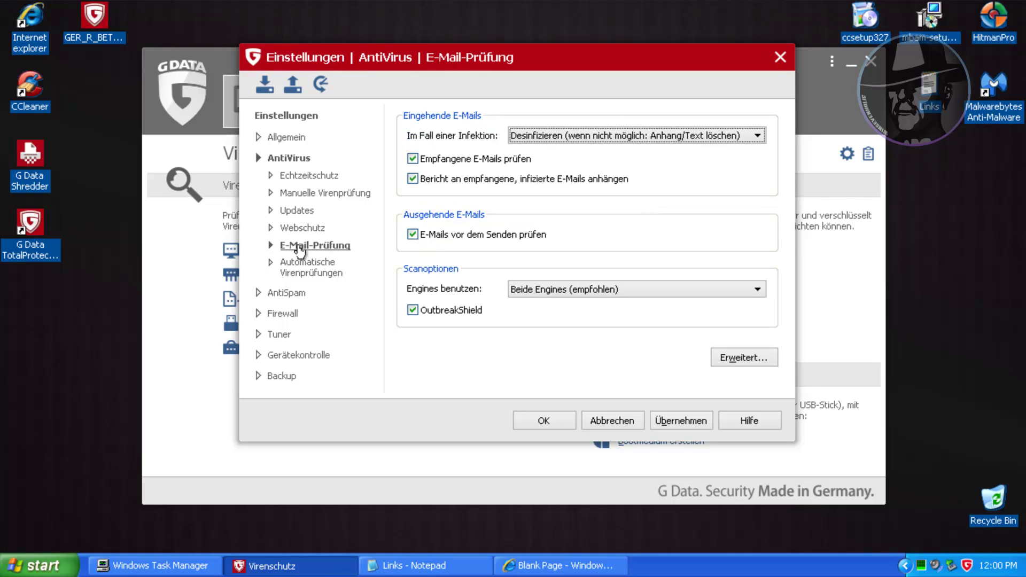
pyautogui.click(285, 293)
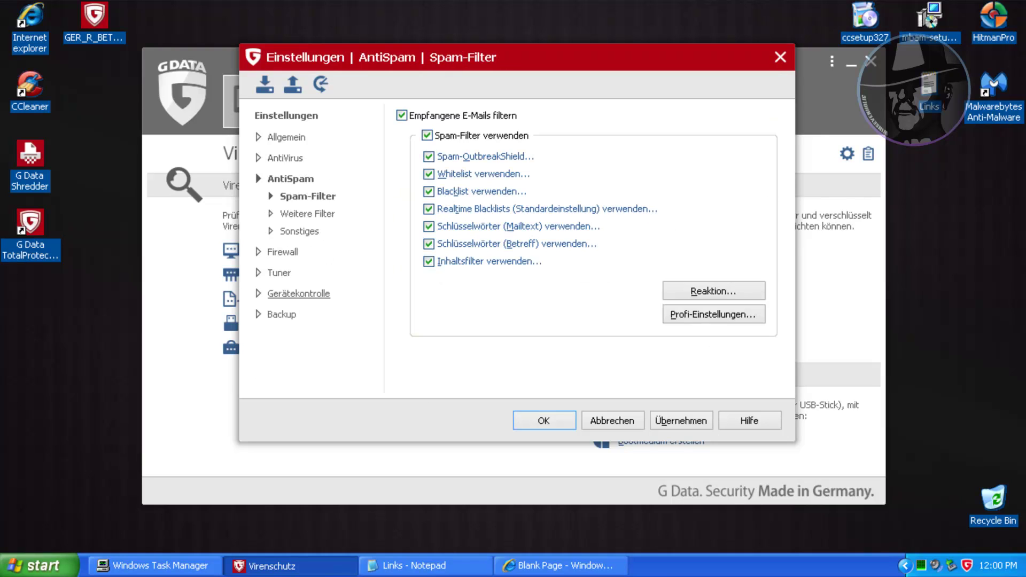
pyautogui.click(275, 252)
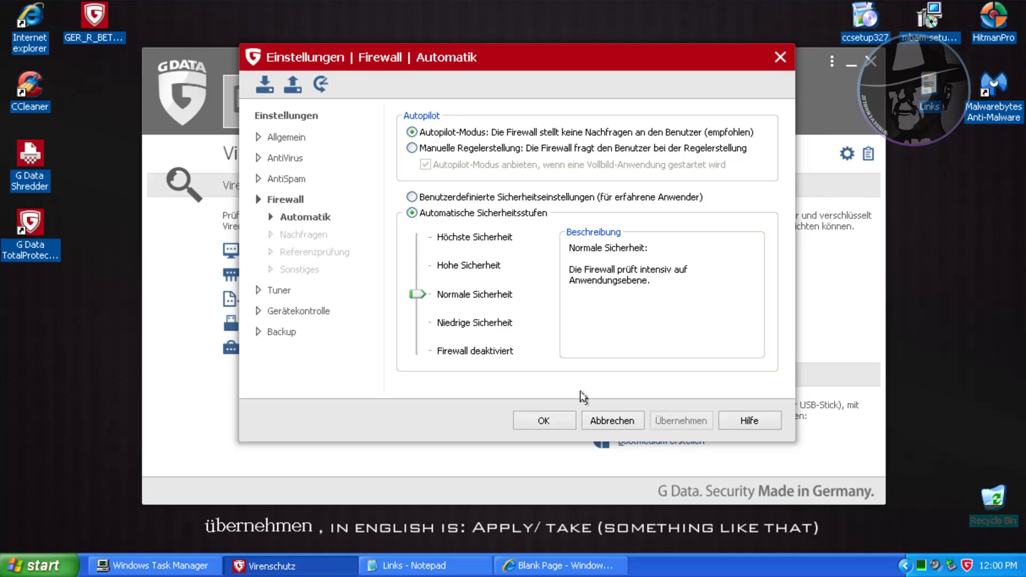
pyautogui.click(544, 421)
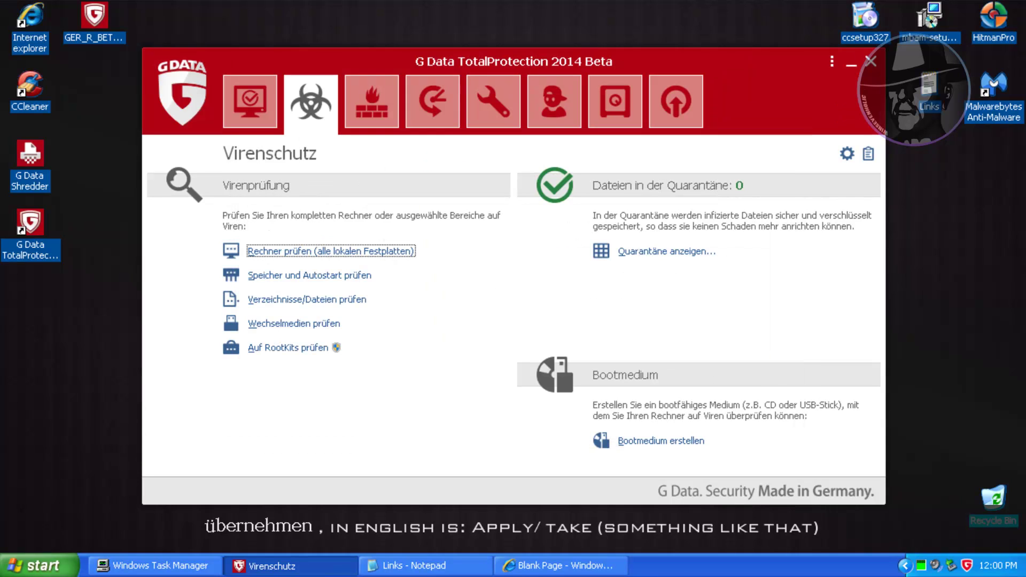
# Step: Update both virus engines from the SecurityCenter and close the update result
pyautogui.click(254, 100)
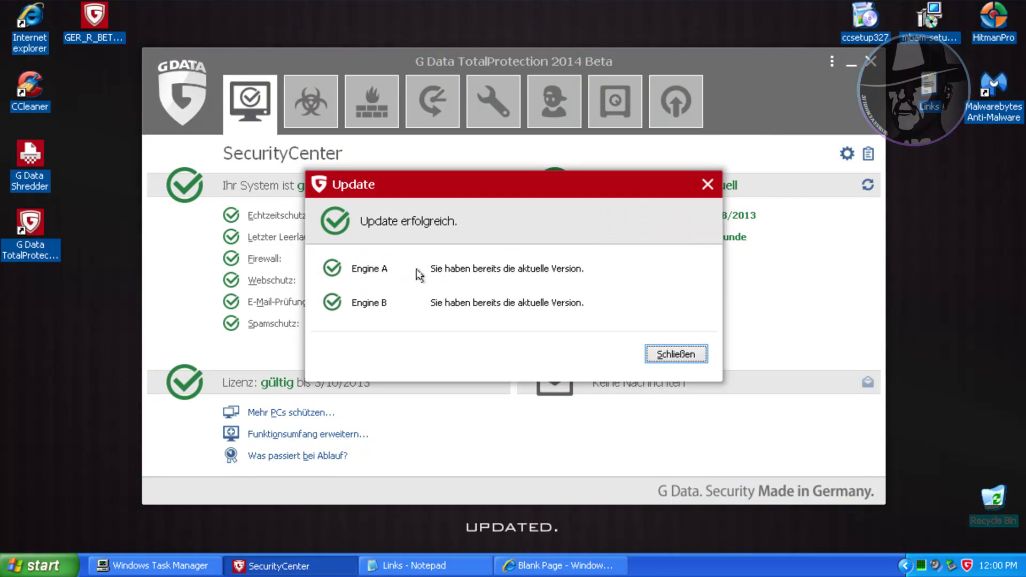
pyautogui.click(690, 356)
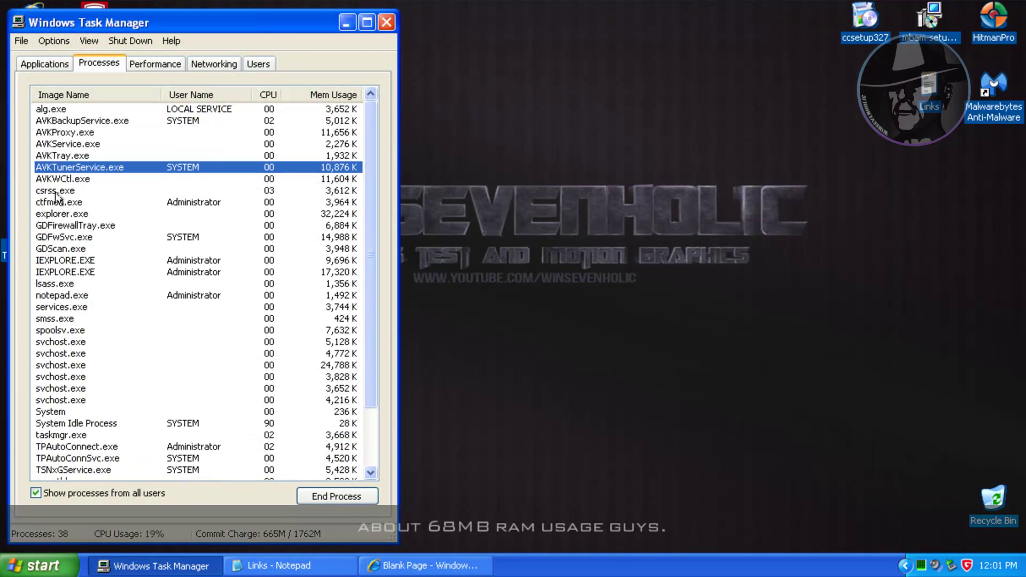
# Step: Examine the memory usage of the G Data processes in Task Manager, including AVKWCtl.exe, GDFirewallTray.exe, GDFwSvc.exe and GDScan.exe, and minimize it
pyautogui.click(56, 179)
pyautogui.click(60, 227)
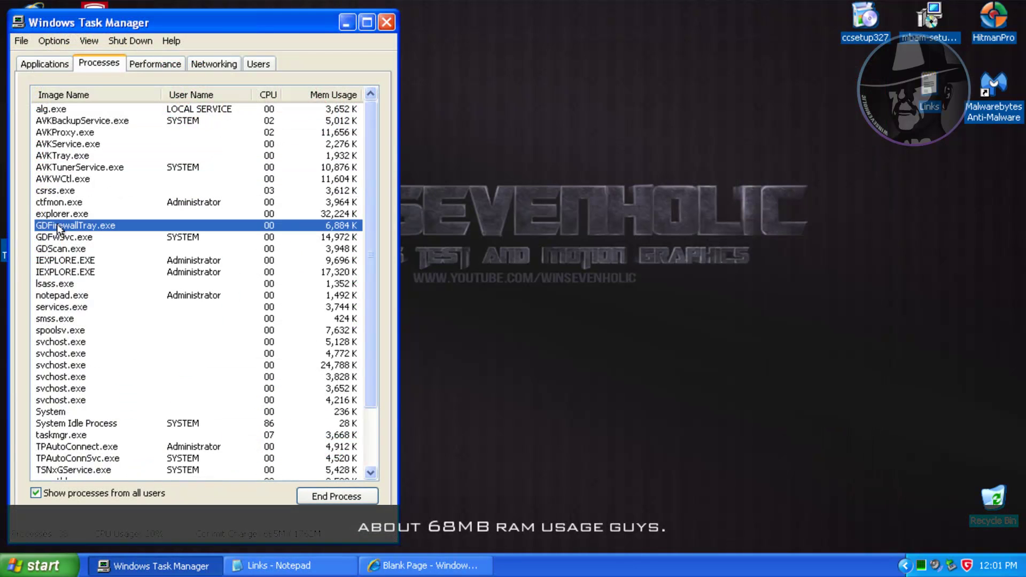
pyautogui.click(59, 238)
pyautogui.click(60, 250)
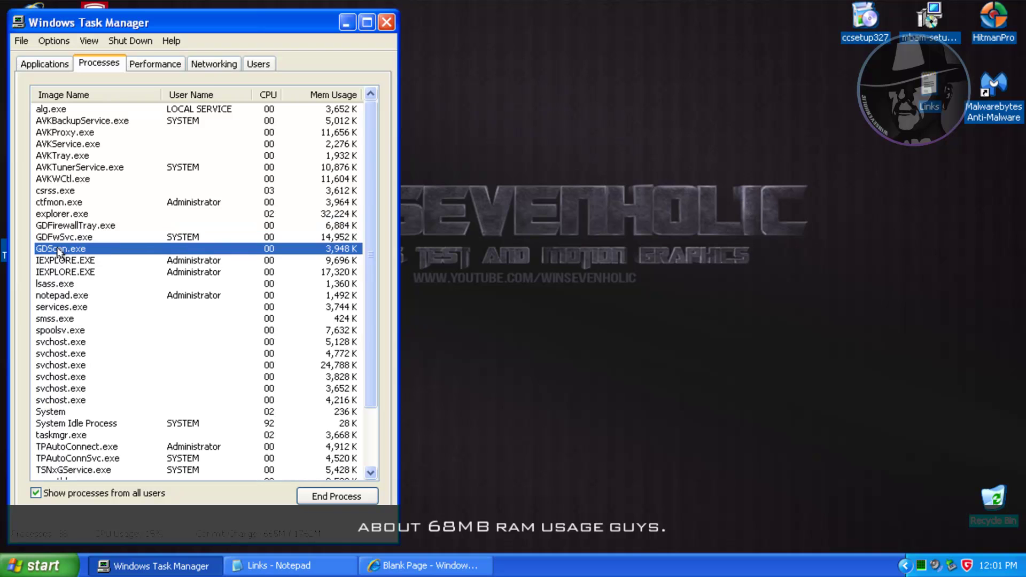
pyautogui.click(342, 17)
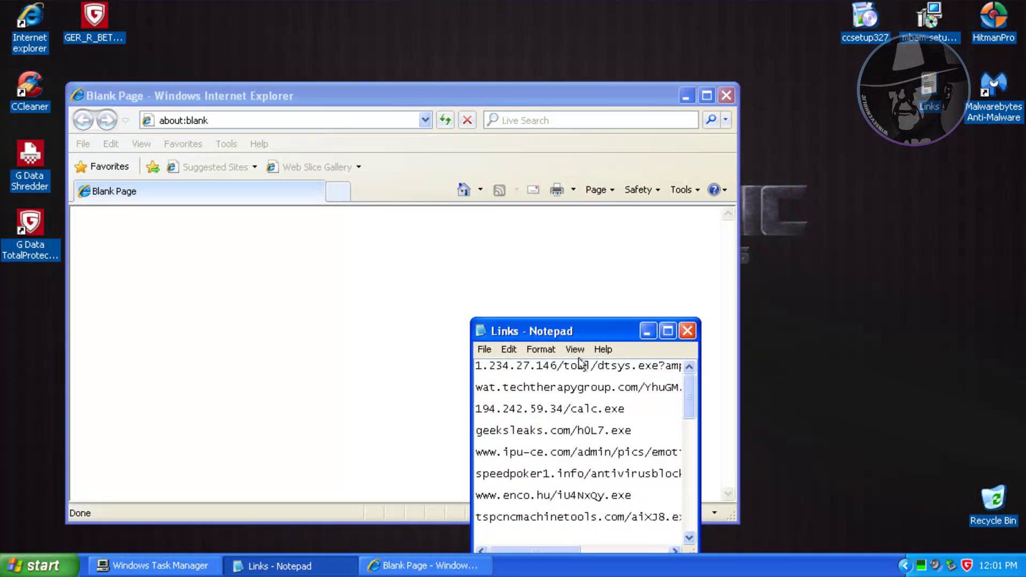
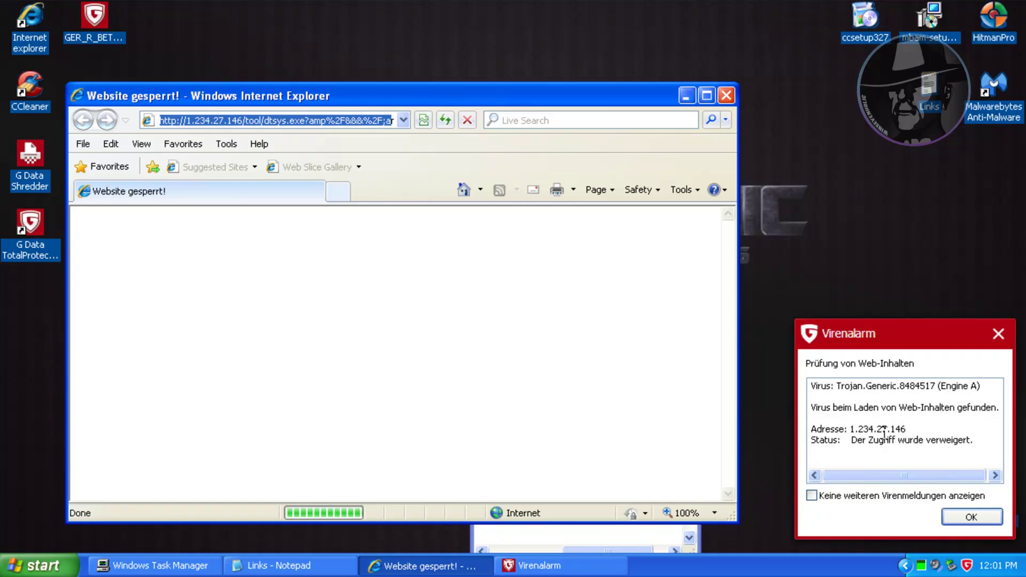
# Step: Dismiss the virus alert and open wat.techtherapygroup.com/YhuGM.exe from the browser's home page
pyautogui.click(971, 517)
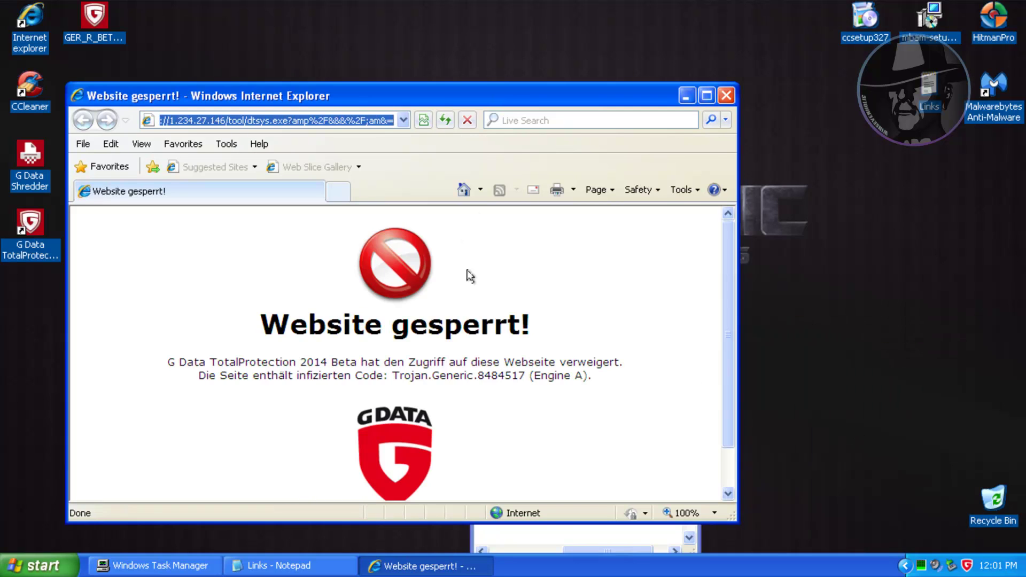
pyautogui.click(464, 189)
pyautogui.click(338, 120)
pyautogui.write('wat.techtherapygroup.com/YhuGM.exe')
pyautogui.press('Return')
# Step: Copy the 194.242.59.34/calc.exe link from the Links text file and load it in the browser
pyautogui.click(296, 563)
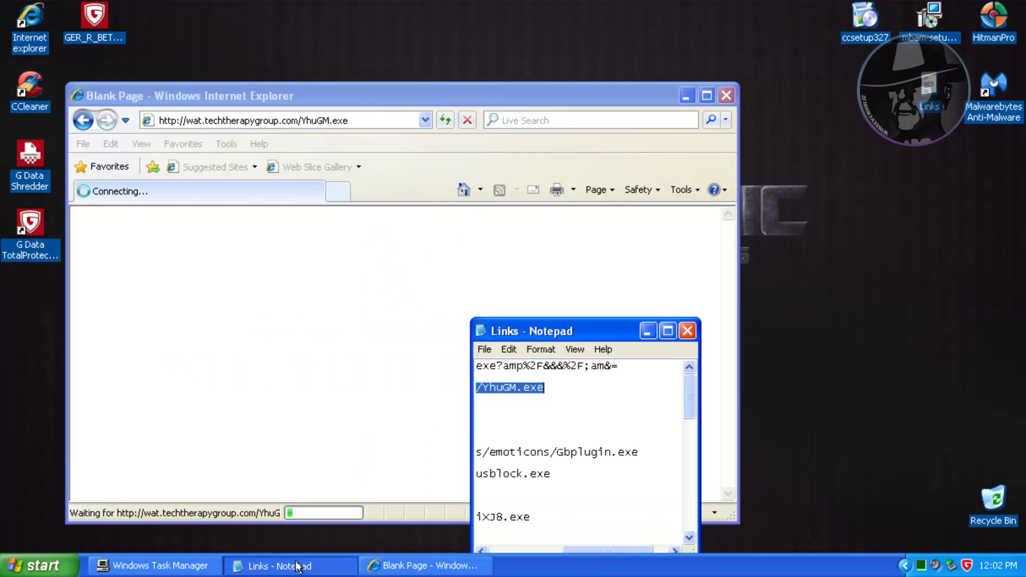
pyautogui.click(496, 408)
pyautogui.scroll(-1, 686, 395)
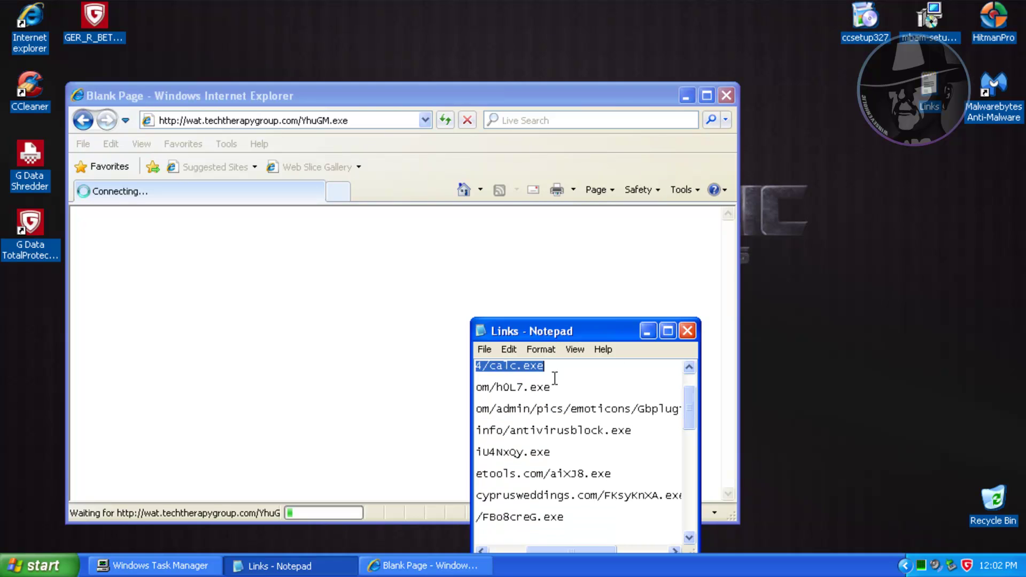
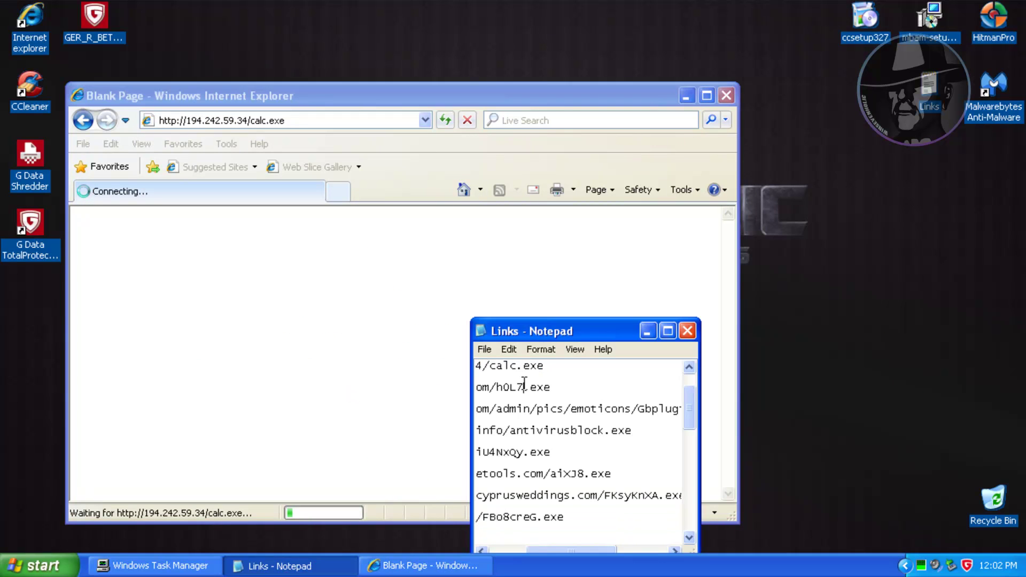
# Step: Open geeksleaks.com/h0L7.exe in a new browser tab and check the virus name in the alert
pyautogui.click(401, 190)
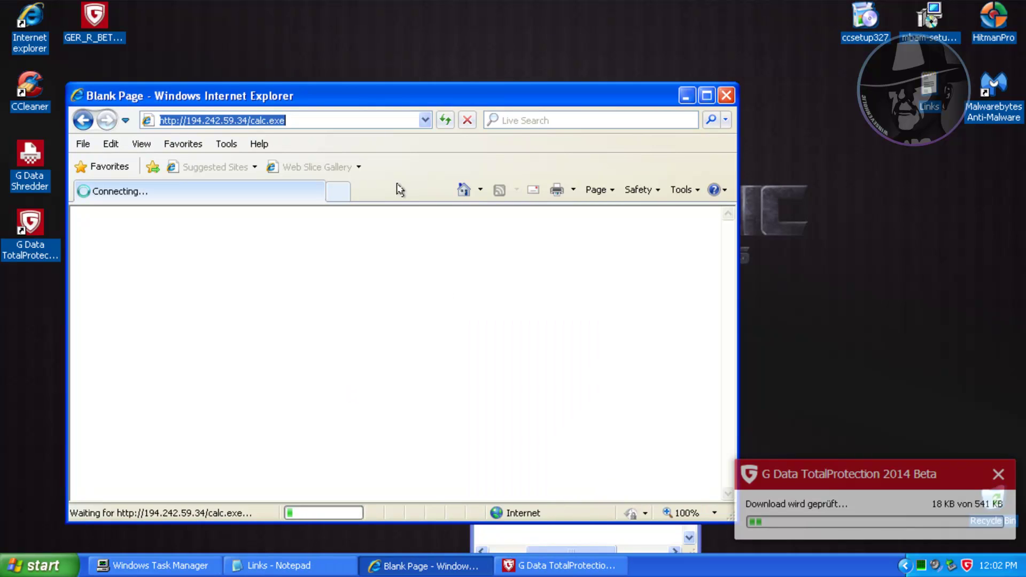
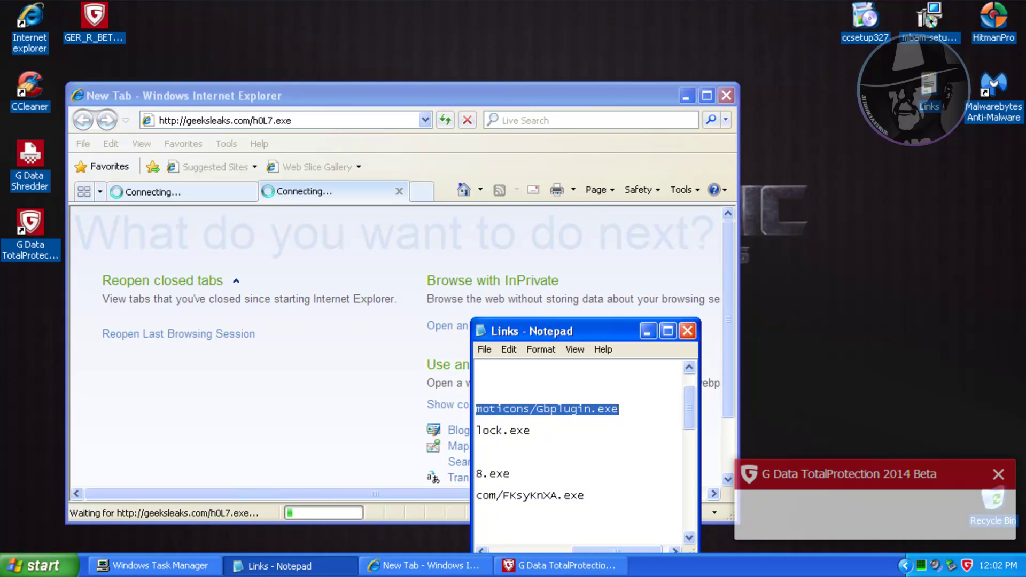
pyautogui.moveTo(853, 386); pyautogui.dragTo(942, 392)
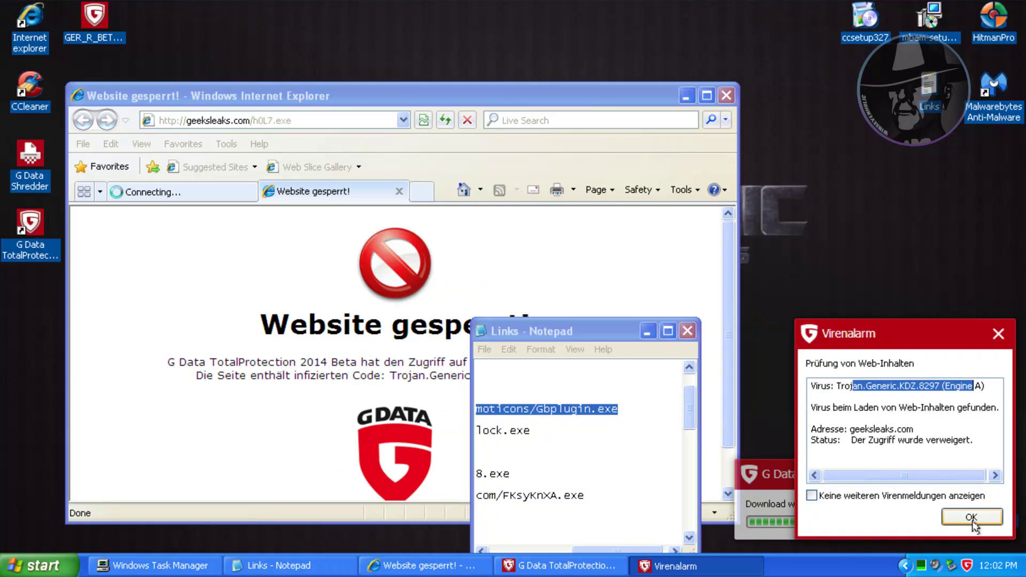
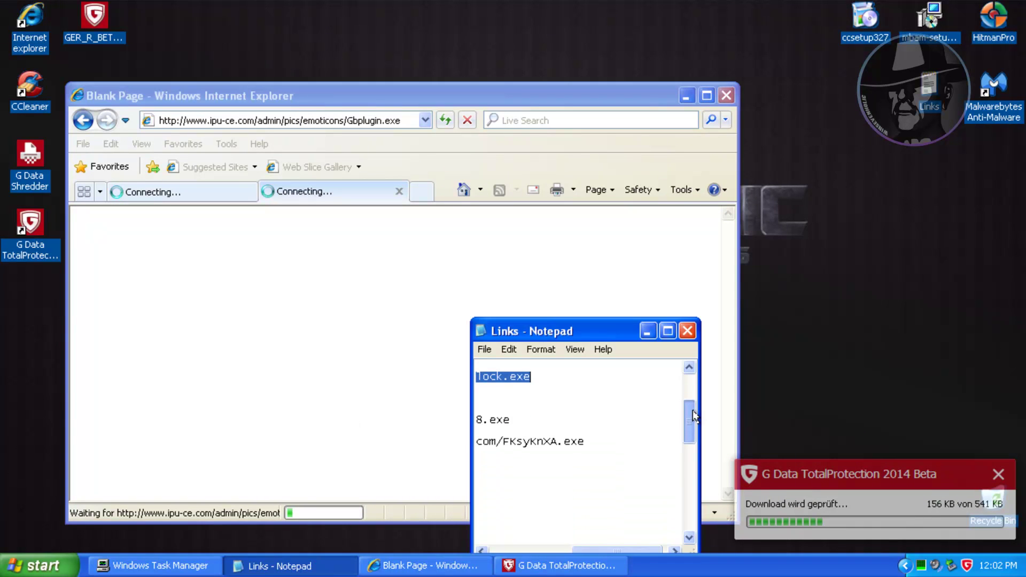
# Step: Open speedpoker1.info/antivirusblock.exe in a new browser tab
pyautogui.click(418, 95)
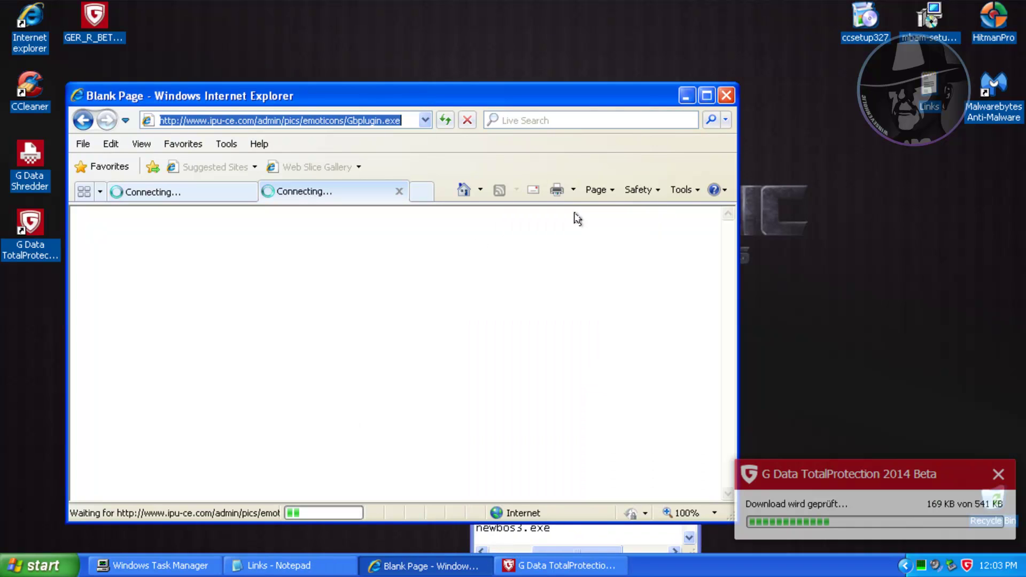
pyautogui.click(422, 191)
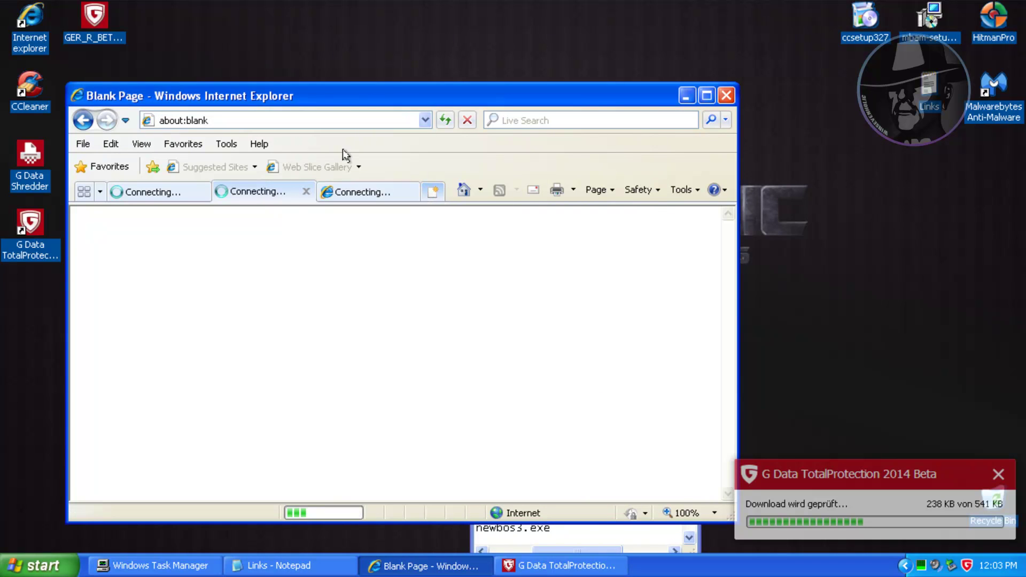
pyautogui.write('http://speedpoker1.info/antivirusblock.exe')
pyautogui.press('Return')
pyautogui.click(278, 566)
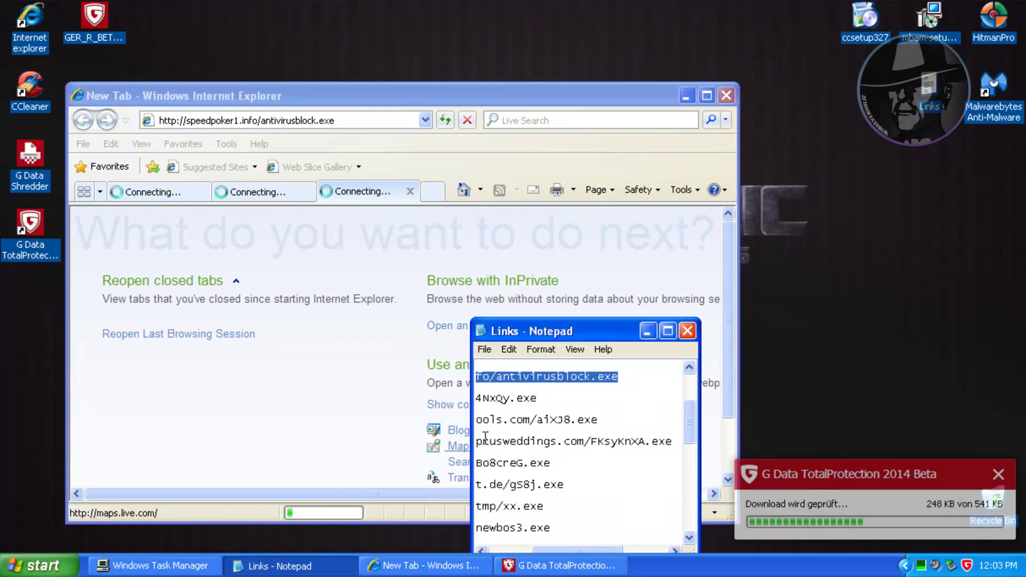
pyautogui.doubleClick(515, 398)
pyautogui.click(410, 192)
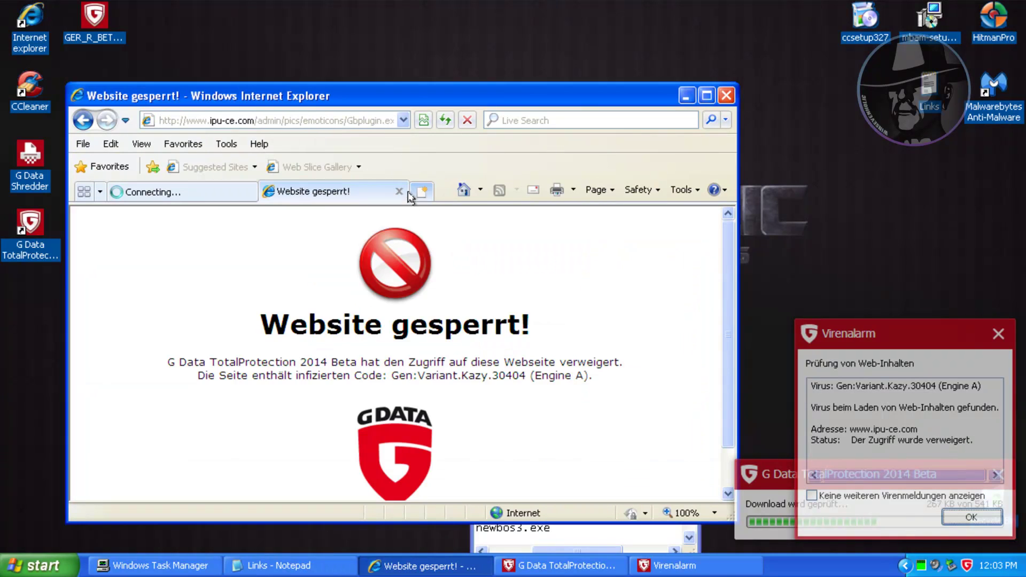
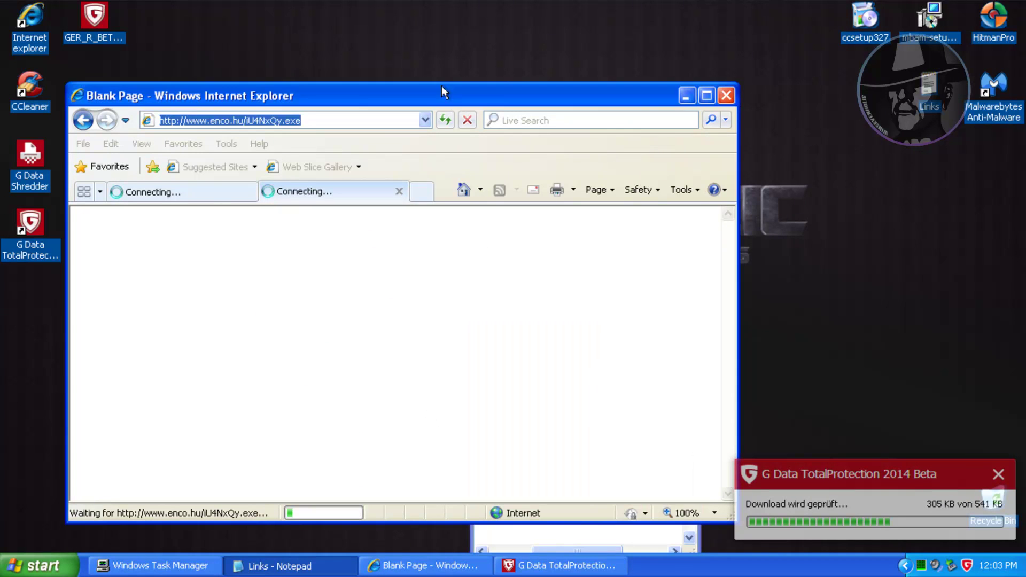
# Step: Open tspcncmachinetools.com/aiXJ8.exe in a new browser tab
pyautogui.click(422, 191)
pyautogui.write('tspcncmachinetools.com/aiXJ8.exe')
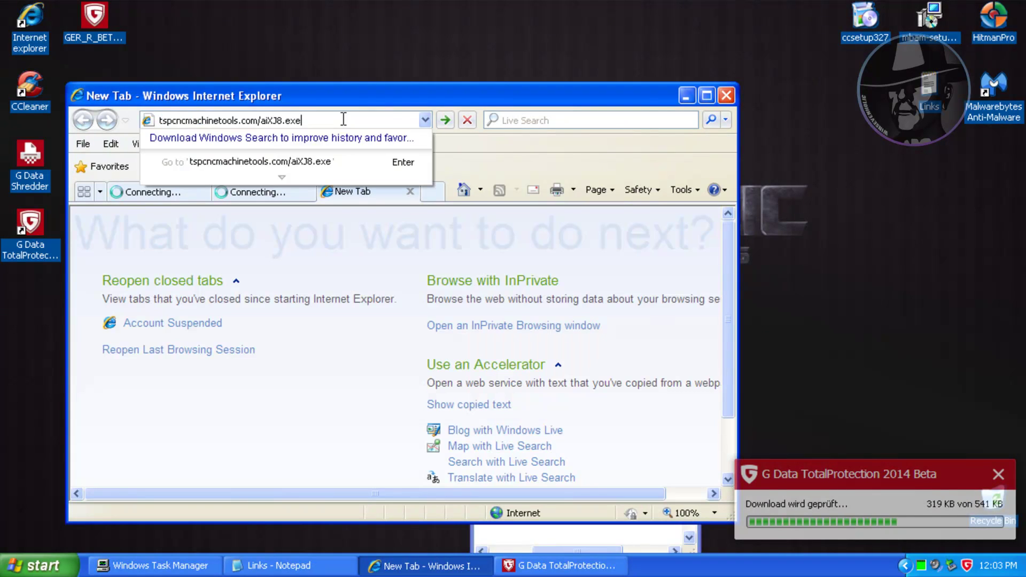
pyautogui.press('Return')
# Step: Copy the link ending in cyprusweddings.com/FKsyKnXA.exe from the Links text file
pyautogui.click(270, 566)
pyautogui.doubleClick(526, 388)
pyautogui.hotkey('ctrl', 'c')
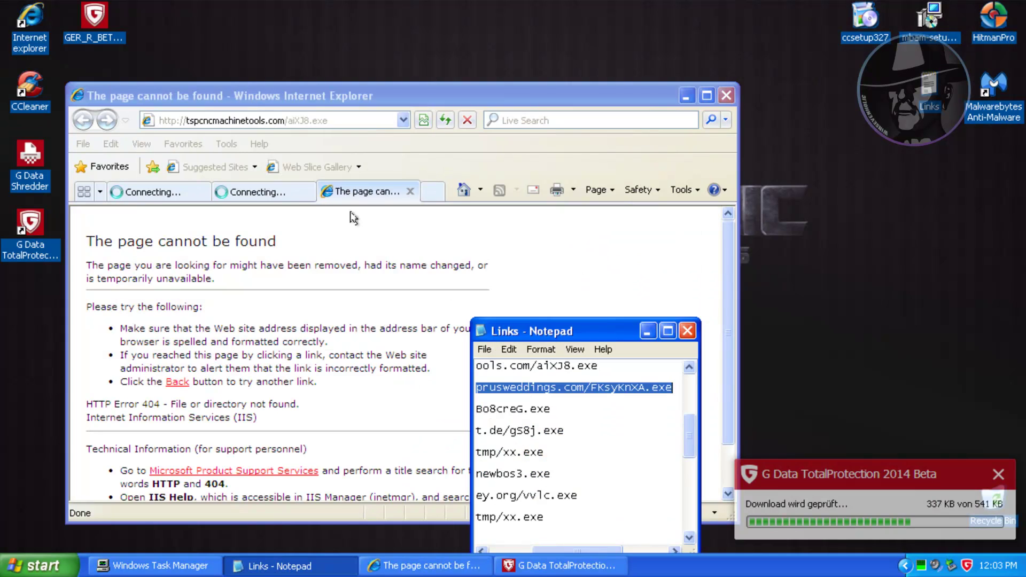
# Step: Load the copied northerncyprusweddings.com/FKsyKnXA.exe link in the tspcncmachinetools.com tab
pyautogui.click(284, 118)
pyautogui.hotkey('ctrl', 'v')
pyautogui.press('Return')
# Step: Highlight the heading on the enco.hu page, and close that tab along with its virus alert
pyautogui.click(272, 189)
pyautogui.moveTo(529, 325); pyautogui.dragTo(261, 321)
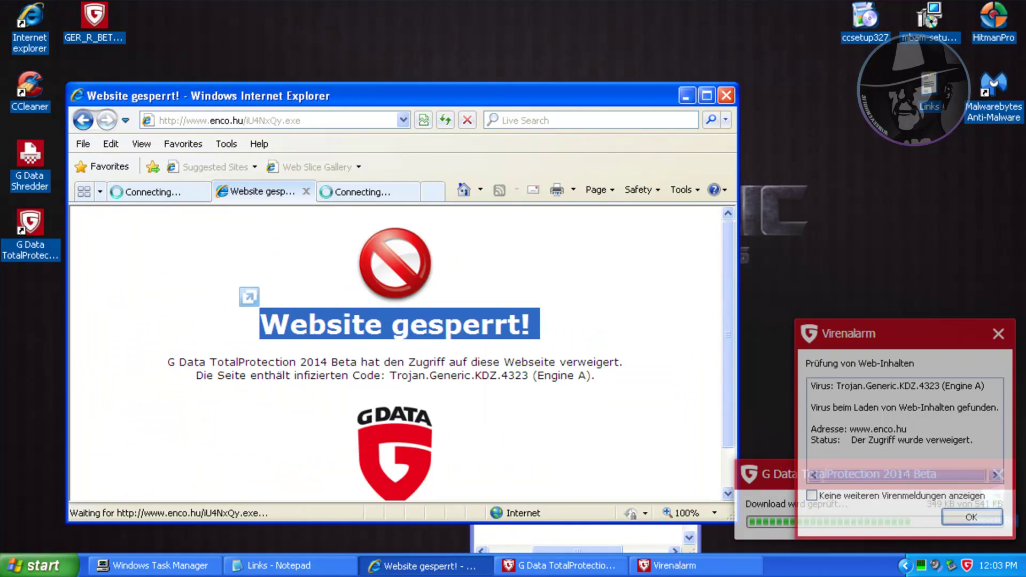
pyautogui.click(256, 278)
pyautogui.click(339, 192)
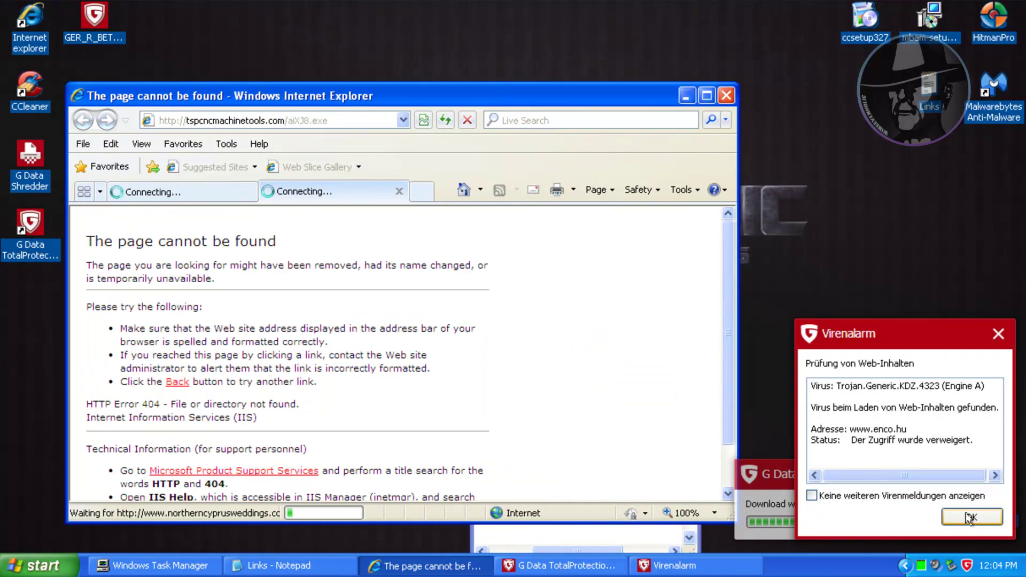
pyautogui.click(971, 517)
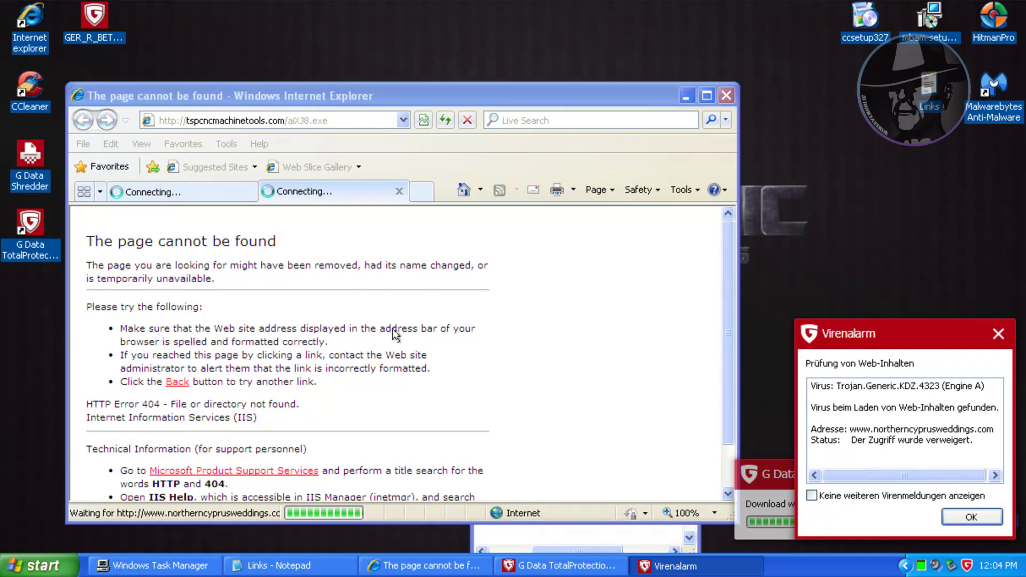
# Step: Dismiss the northerncyprusweddings.com virus alert and load the FKsyKnXA.exe link again from the home page
pyautogui.click(969, 516)
pyautogui.click(464, 189)
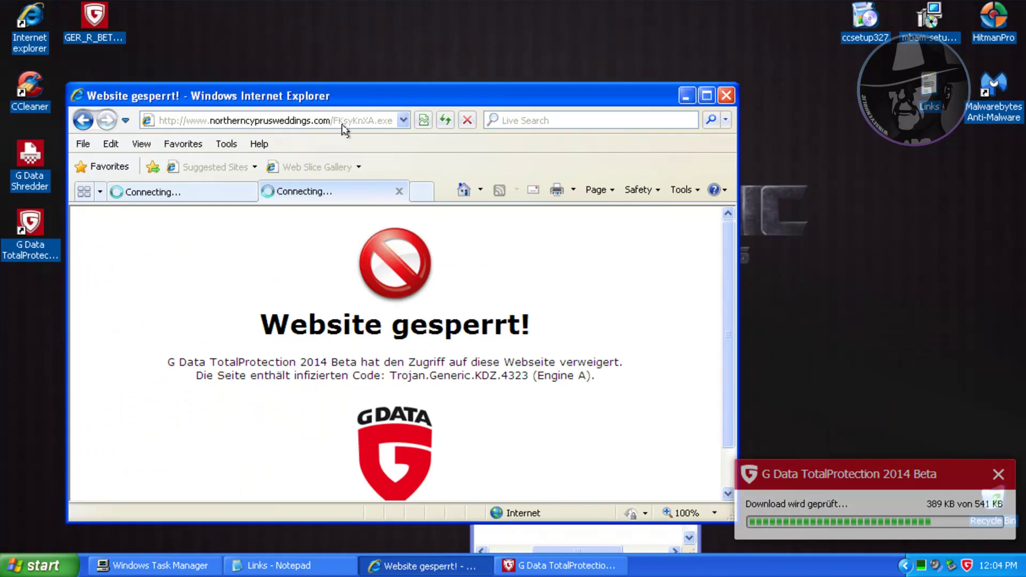
pyautogui.click(343, 122)
pyautogui.hotkey('ctrl', 'v')
pyautogui.press('Return')
# Step: Copy the link ending in Bo8creG.exe from the Links file and open itforever.hu/FBo8creG.exe in a new tab
pyautogui.click(320, 559)
pyautogui.doubleClick(519, 411)
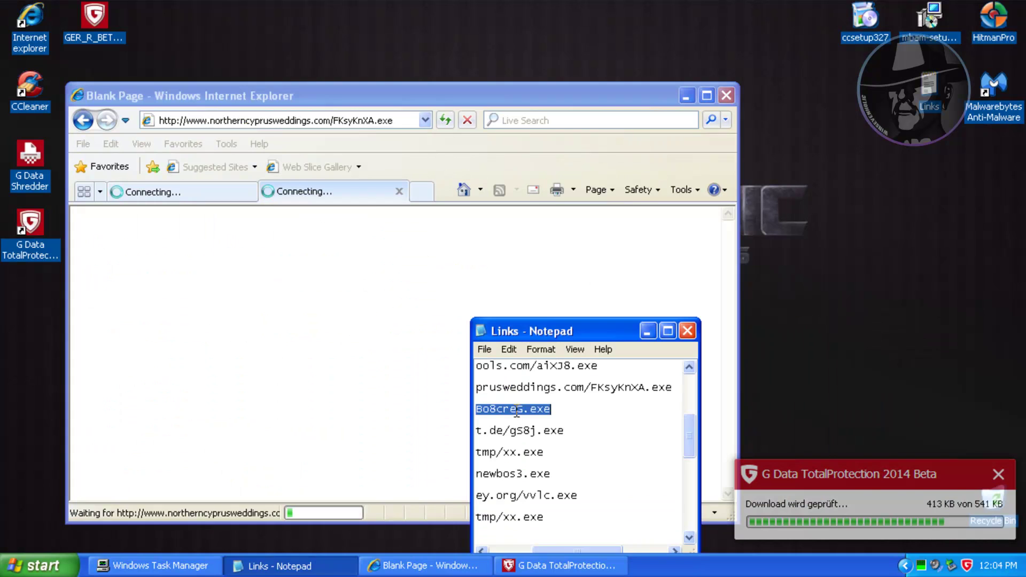
pyautogui.scroll(-1, 687, 443)
pyautogui.hotkey('ctrl', 'c')
pyautogui.click(423, 191)
pyautogui.click(357, 121)
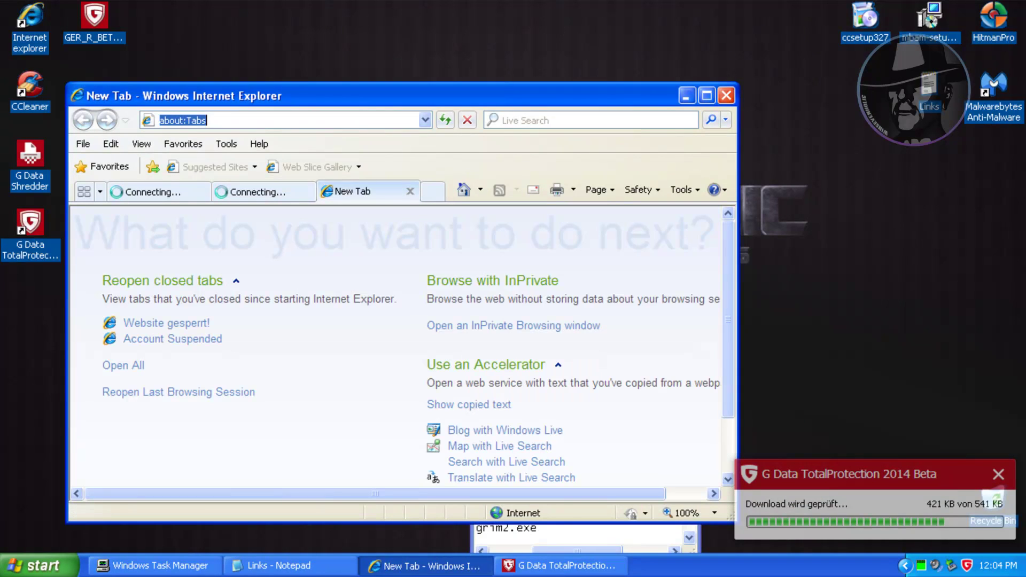
pyautogui.hotkey('ctrl', 'v')
pyautogui.press('Return')
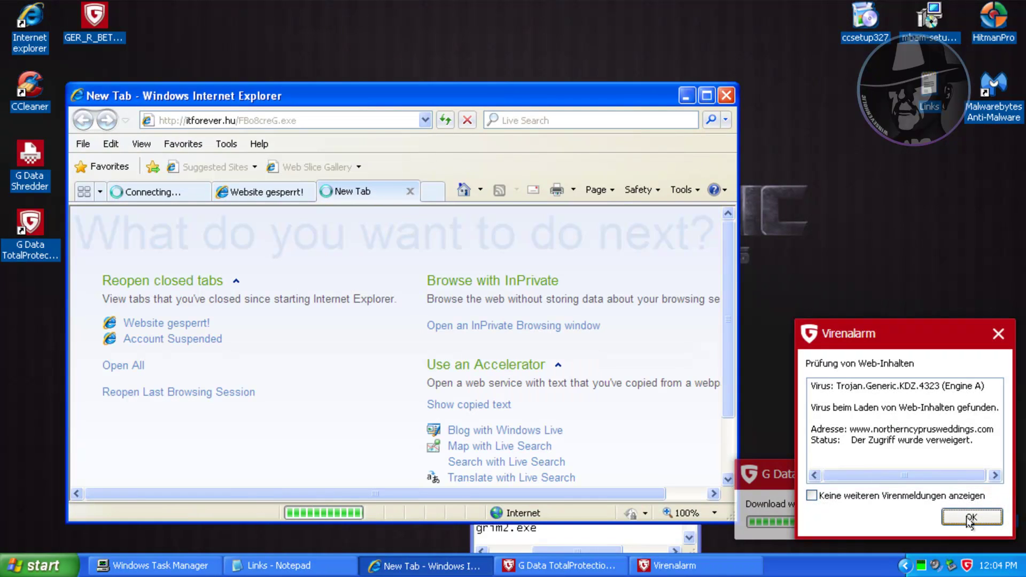
# Step: Clear the virus alert and the itforever.hu tab, and return the northerncyprusweddings.com tab to the blank home page
pyautogui.click(970, 518)
pyautogui.click(410, 191)
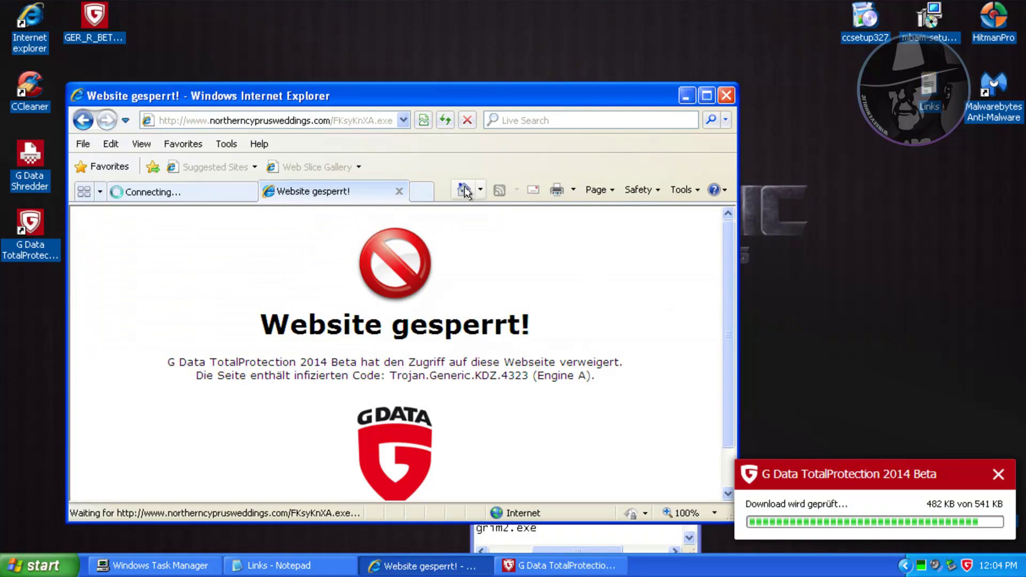
pyautogui.click(400, 191)
# Step: Copy the link ending in t.de/gS8j.exe from the Links file and load pfuetzenfaescht.de/gS8j.exe in the blank tab
pyautogui.click(279, 566)
pyautogui.doubleClick(521, 398)
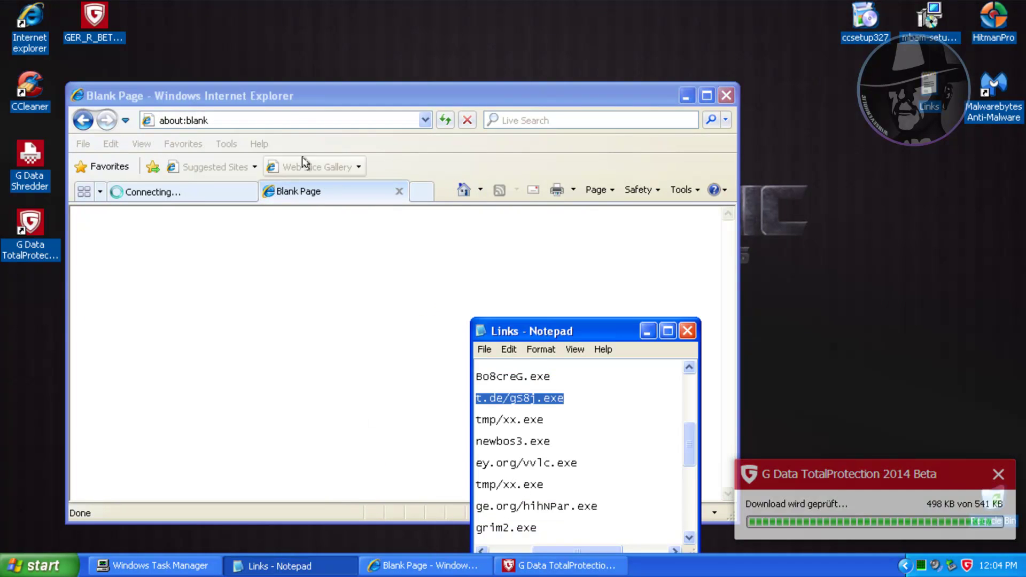
pyautogui.click(258, 118)
pyautogui.hotkey('ctrl', 'v')
pyautogui.press('Return')
# Step: Select the first link ending in tmp/xx.exe in the Links file and dismiss the virus alerts
pyautogui.hotkey('alt', 'Tab')
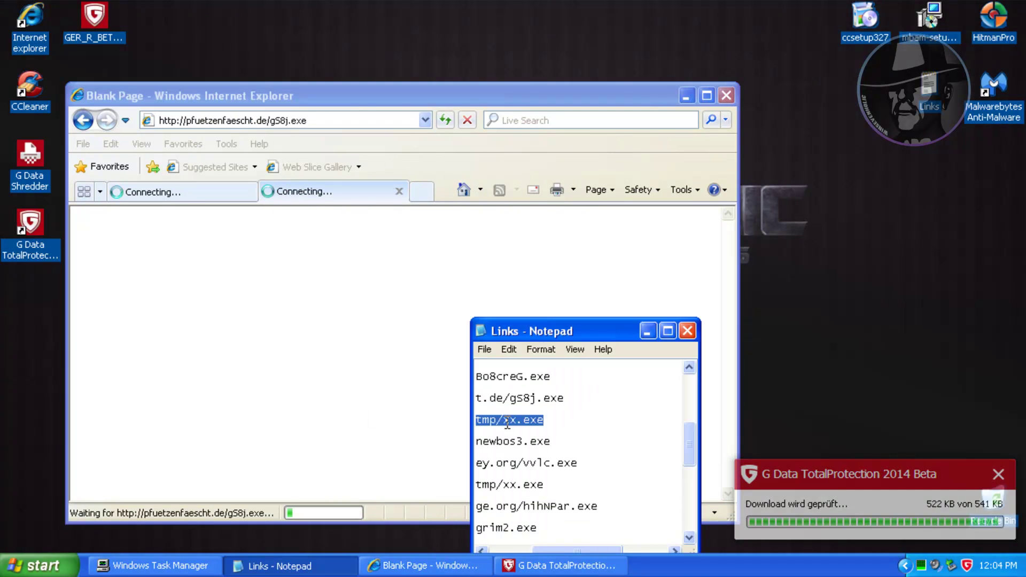
pyautogui.scroll(-2, 507, 423)
pyautogui.click(966, 519)
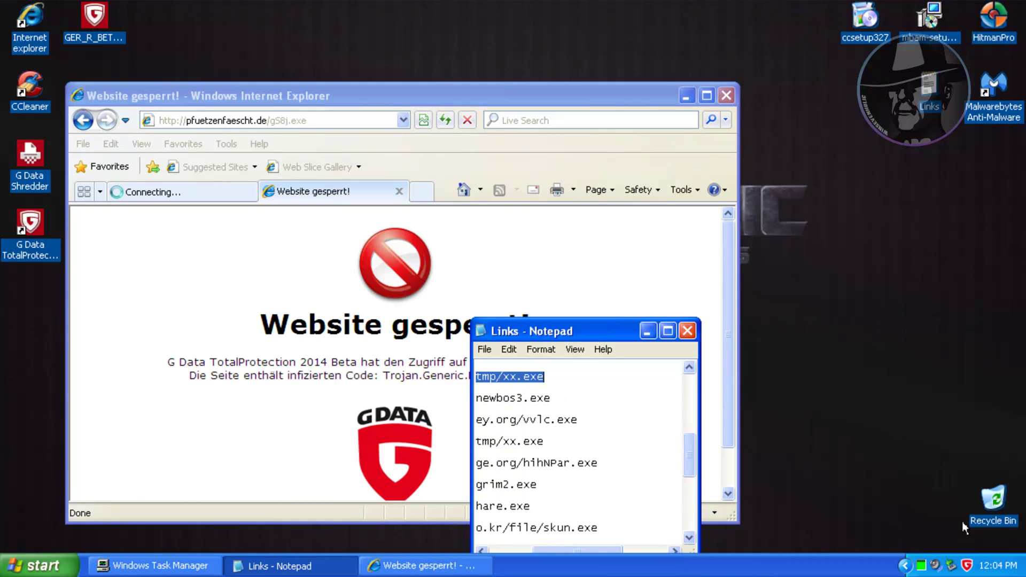
pyautogui.click(972, 516)
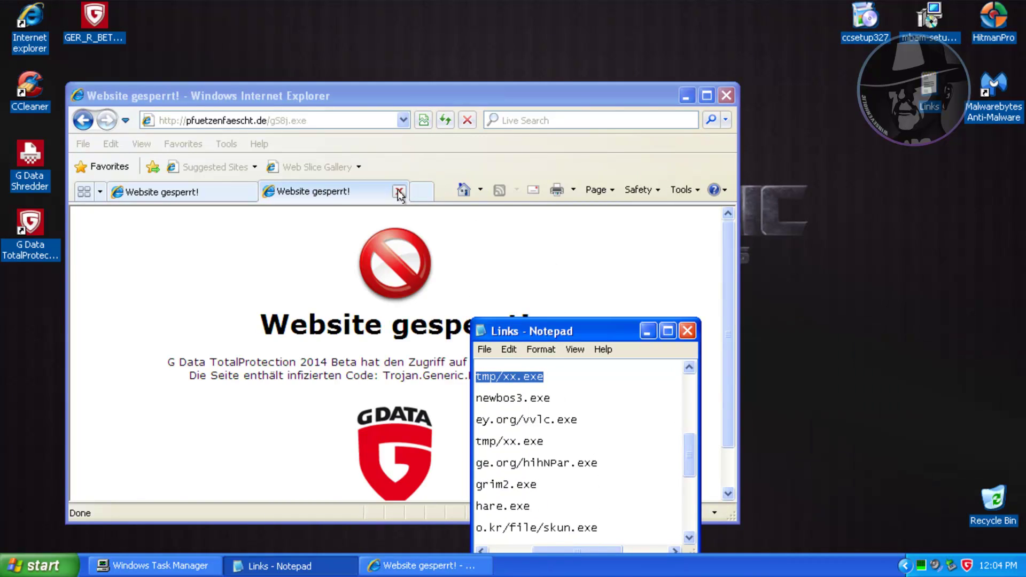
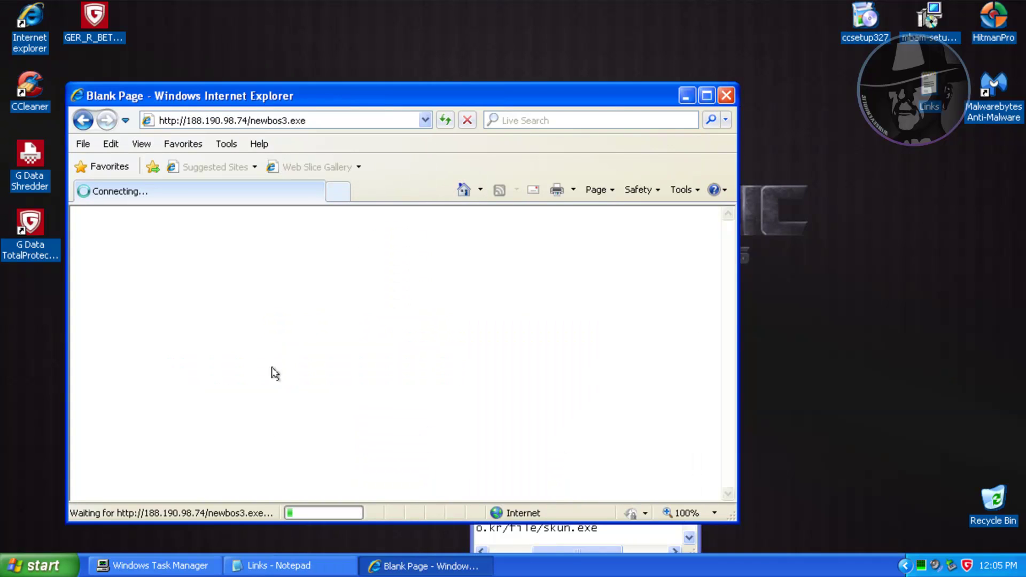
pyautogui.click(278, 565)
pyautogui.doubleClick(529, 419)
pyautogui.moveTo(687, 435); pyautogui.dragTo(690, 459)
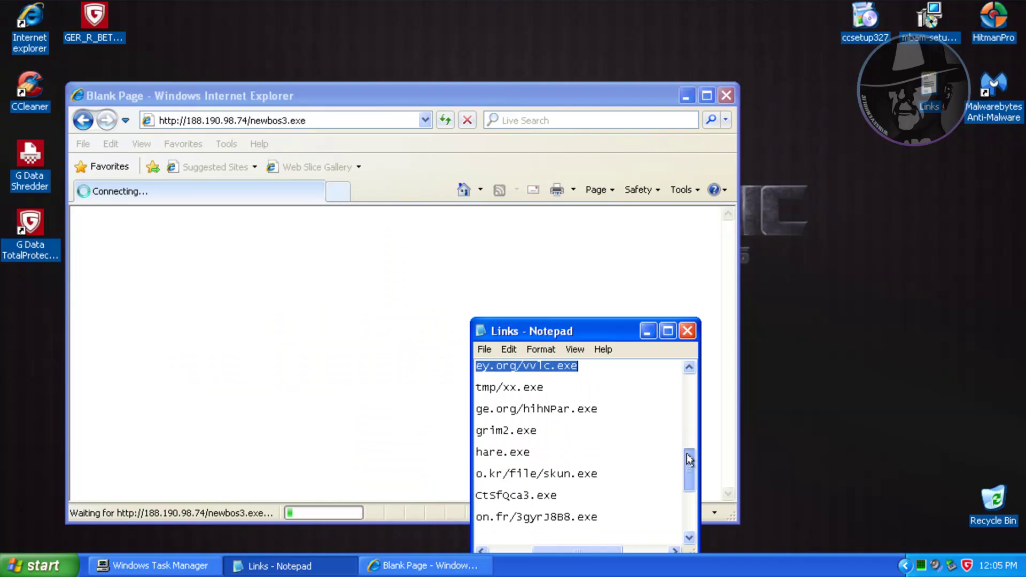
pyautogui.click(337, 191)
pyautogui.click(323, 120)
pyautogui.write('www.vasantvalley.org/vvlc.exe')
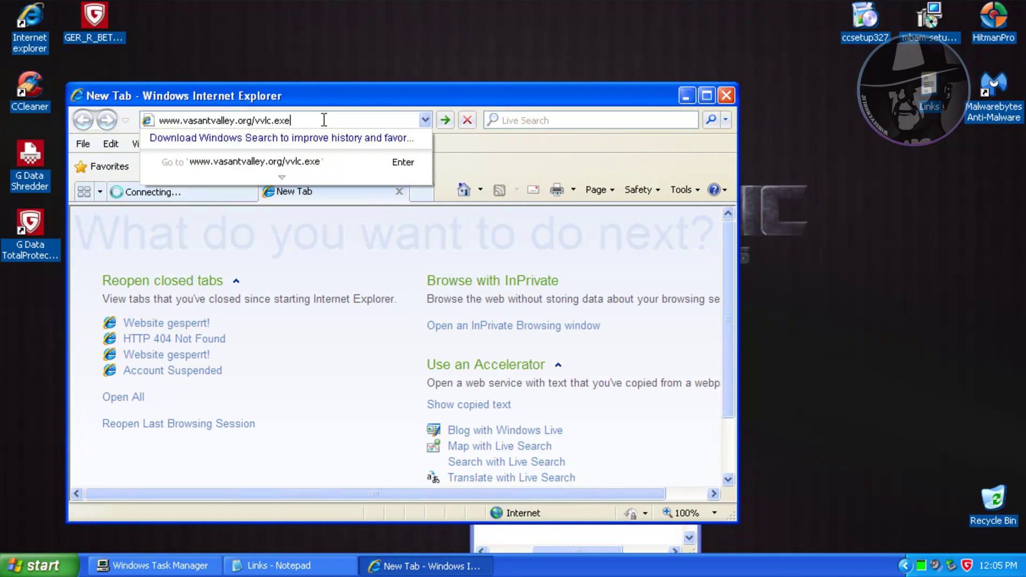
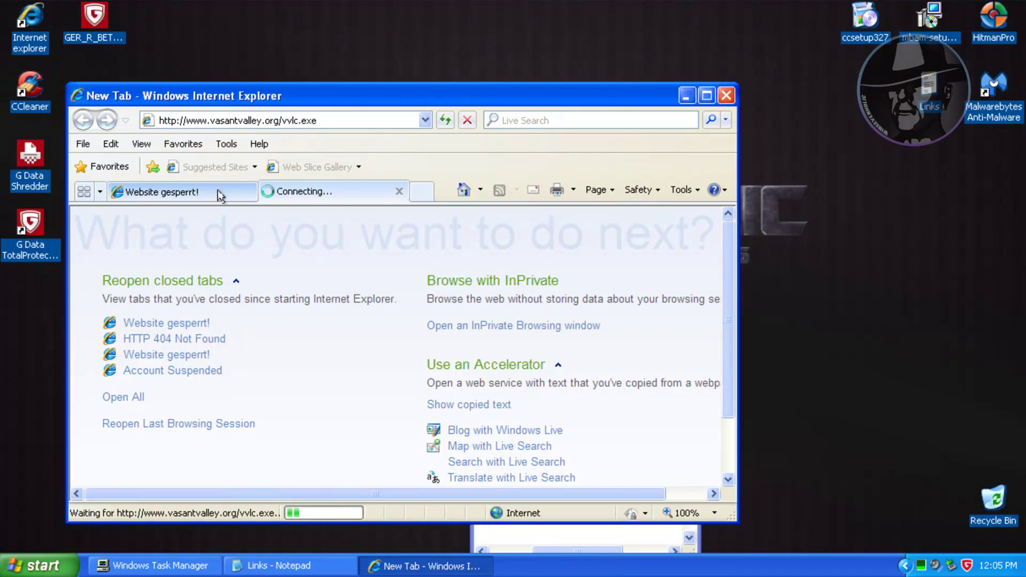
# Step: Replace the 188.190.98.74/newbos3.exe tab with a new tab for izolenta.info/tmp/xx.exe and dismiss the virus alert
pyautogui.click(248, 192)
pyautogui.click(338, 191)
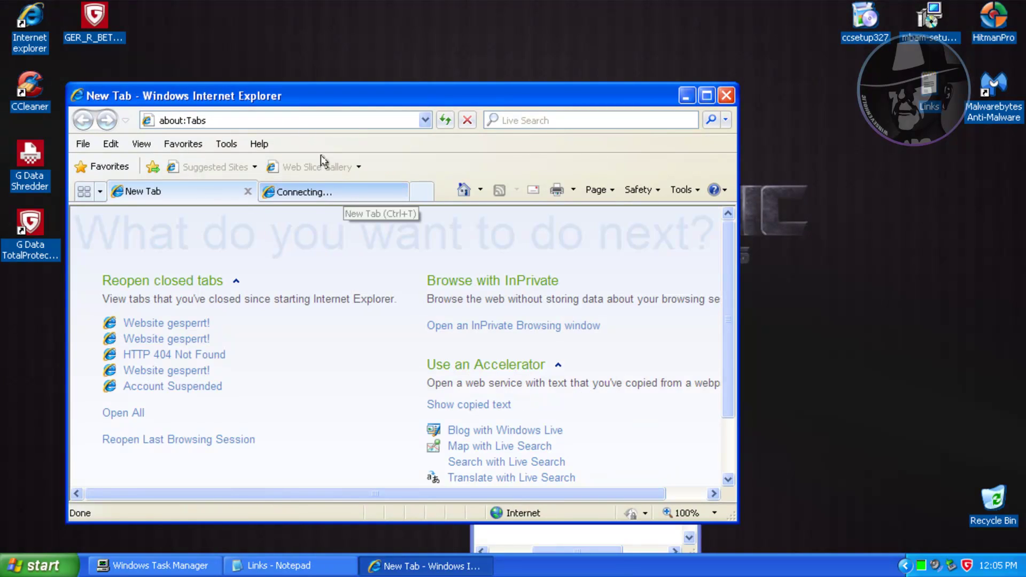
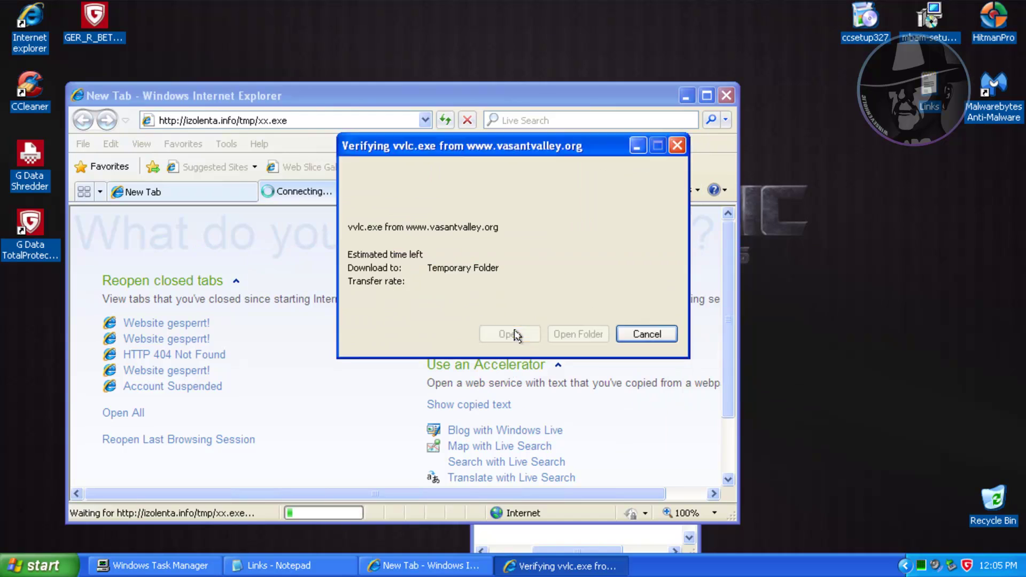
pyautogui.click(969, 519)
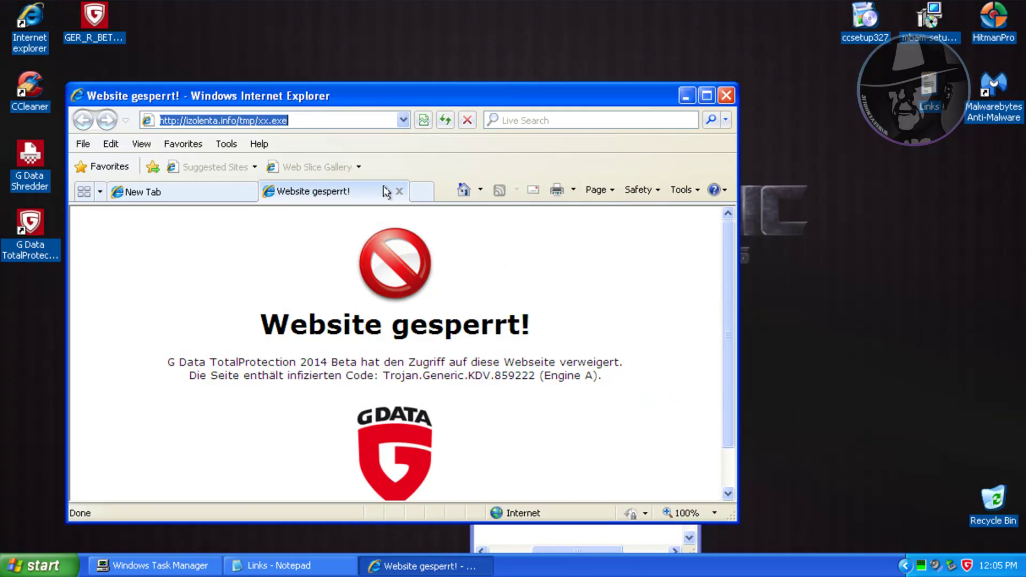
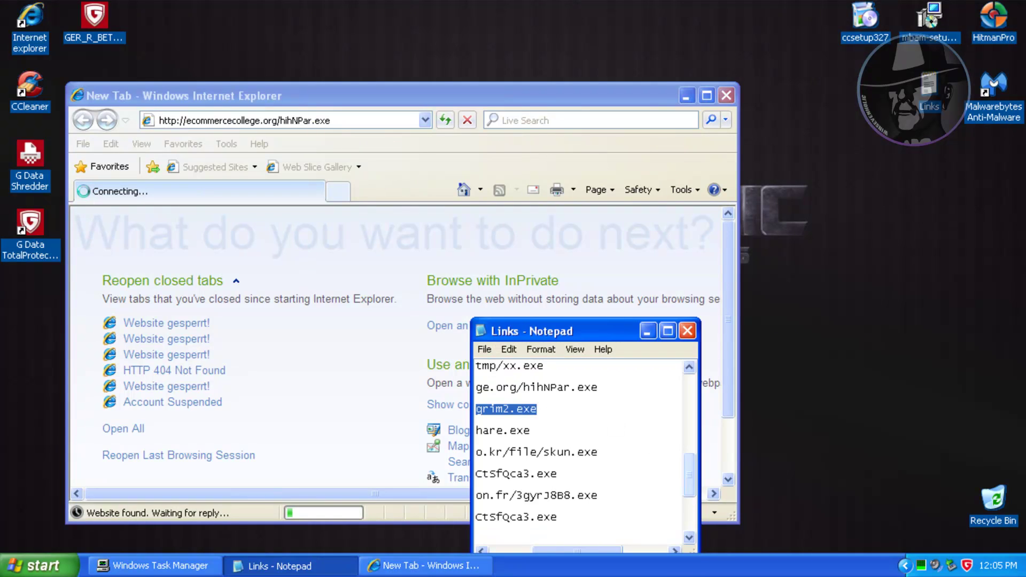
# Step: Open the copied dojokkuj.ru/angrim2.exe link in a new browser tab
pyautogui.scroll(-1, 578, 449)
pyautogui.click(338, 191)
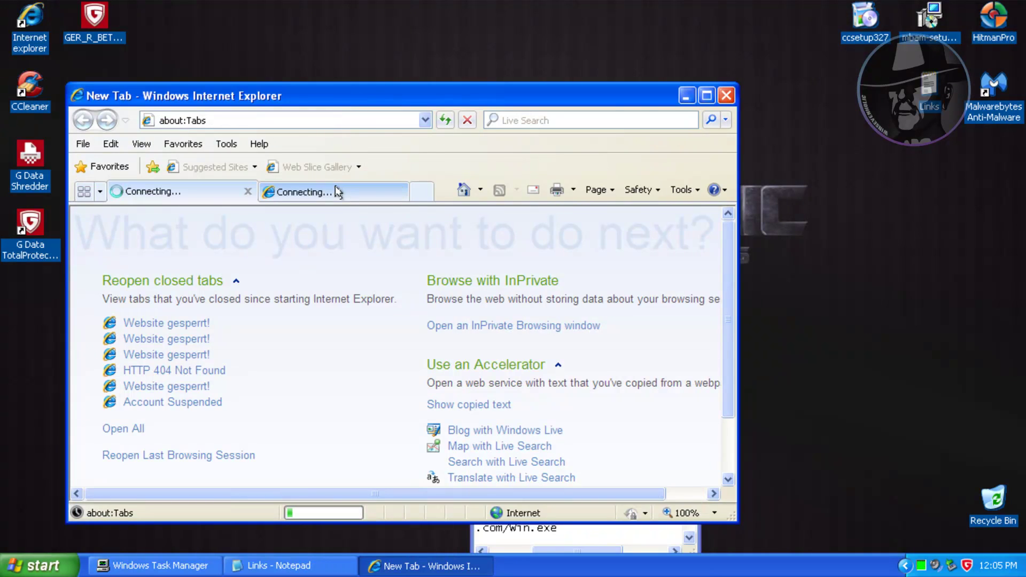
pyautogui.write('dojokkuj.ru/angrim2.exe')
pyautogui.press('Return')
# Step: Copy the 46.19.137.14/share.exe link from the Links file and load it in the ecommercecollege.org tab
pyautogui.click(273, 566)
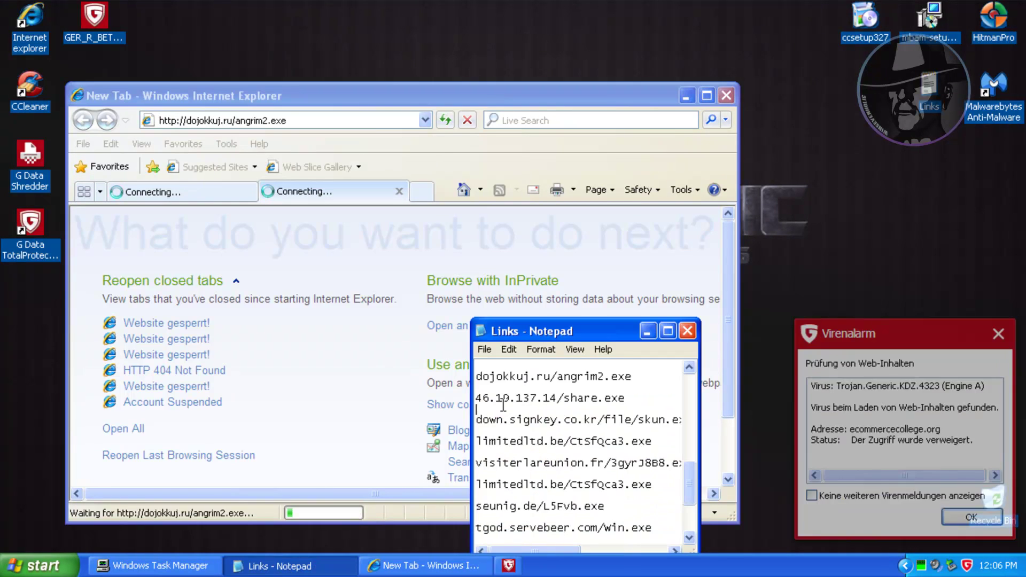
pyautogui.doubleClick(503, 406)
pyautogui.click(202, 193)
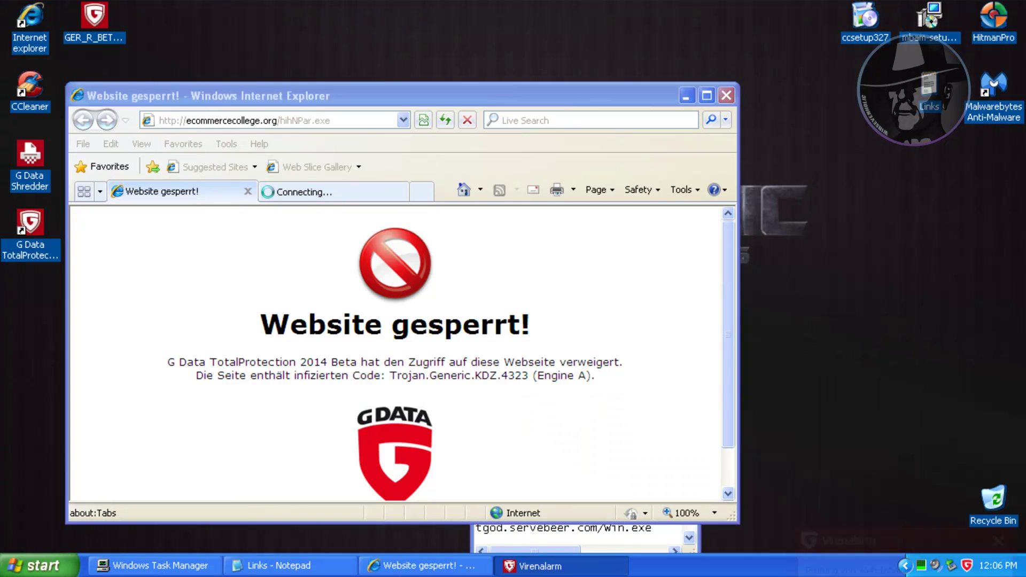
pyautogui.click(463, 190)
pyautogui.click(311, 123)
pyautogui.write('46.19.137.14/share.exe')
pyautogui.press('Return')
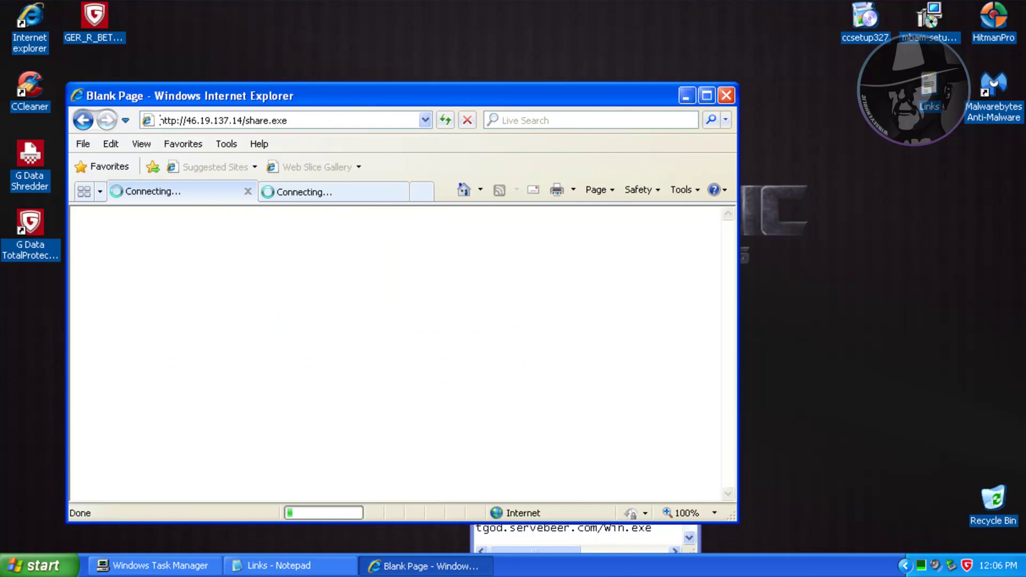
# Step: Copy the link ending in y.co.kr/file/skun.exe from the Links file
pyautogui.click(275, 566)
pyautogui.doubleClick(567, 420)
pyautogui.hotkey('ctrl', 'c')
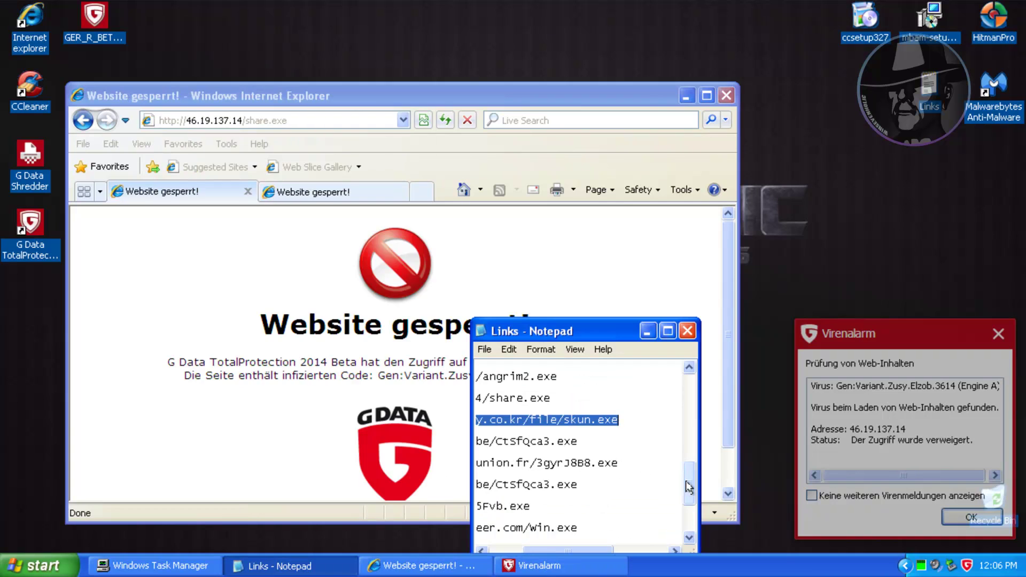
pyautogui.moveTo(689, 485); pyautogui.dragTo(689, 499)
# Step: Clear the virus alerts and the share.exe tab, and load down.signkey.co.kr/file/skun.exe in the dojokkuj.ru tab
pyautogui.click(972, 517)
pyautogui.click(246, 192)
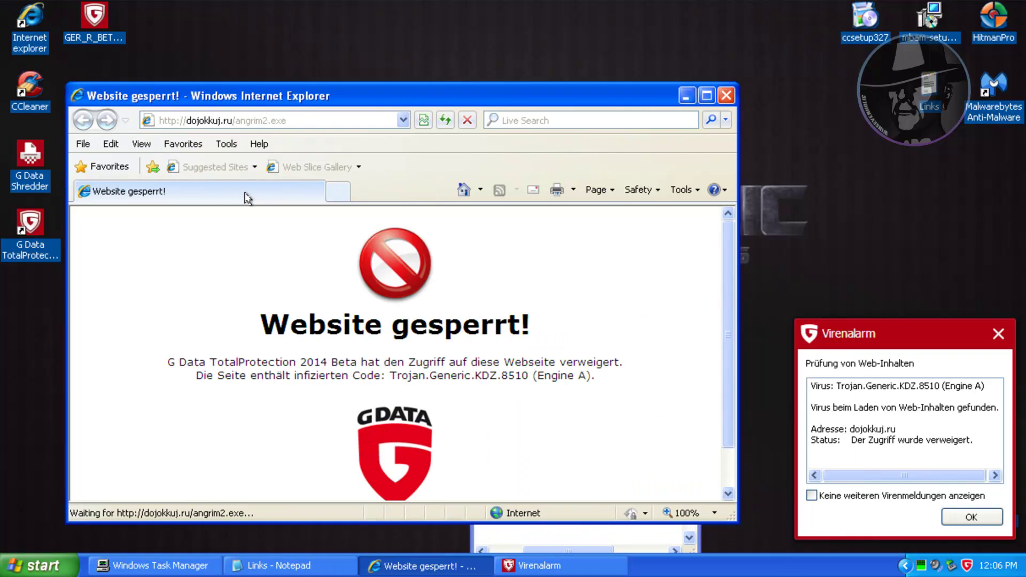
pyautogui.click(463, 190)
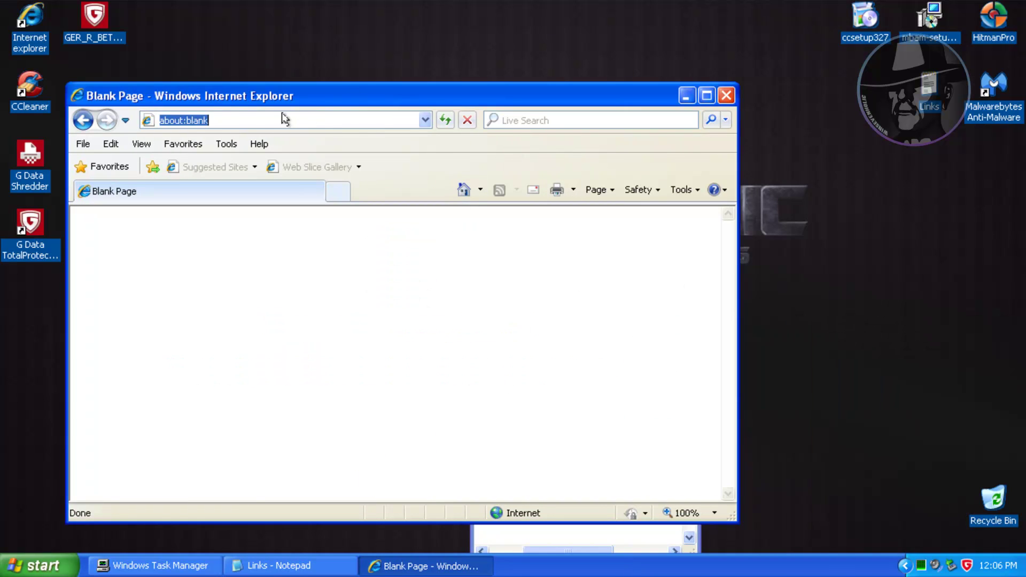
pyautogui.hotkey('ctrl', 'v')
pyautogui.press('Return')
# Step: Copy the first link ending in be/CtSfQca3.exe and load limitedltd.be/CtSfQca3.exe after dismissing the signkey.co.kr virus alert
pyautogui.click(275, 565)
pyautogui.press('Down')
pyautogui.press('Home')
pyautogui.hotkey('shift', 'End')
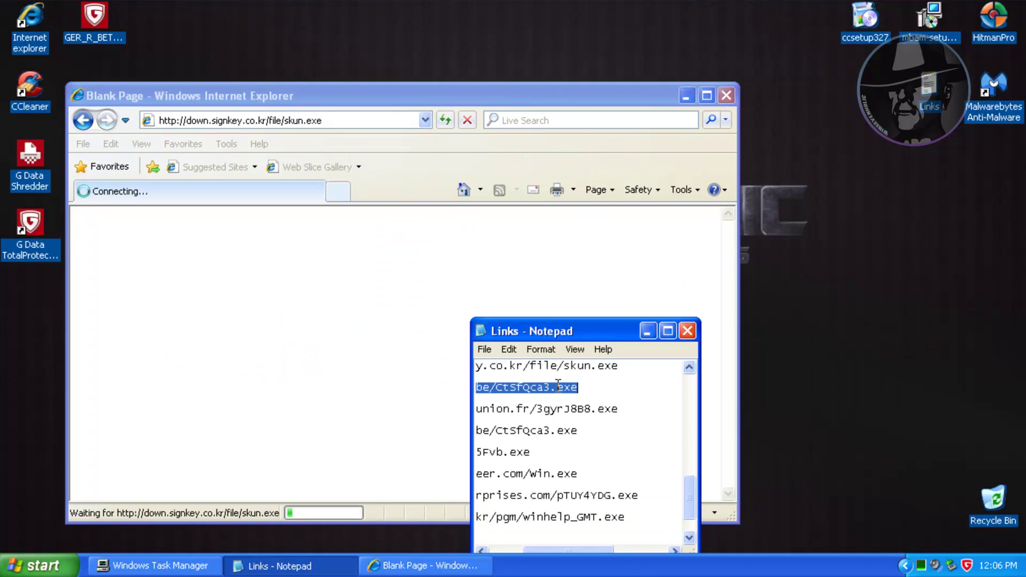
pyautogui.click(338, 192)
pyautogui.click(396, 191)
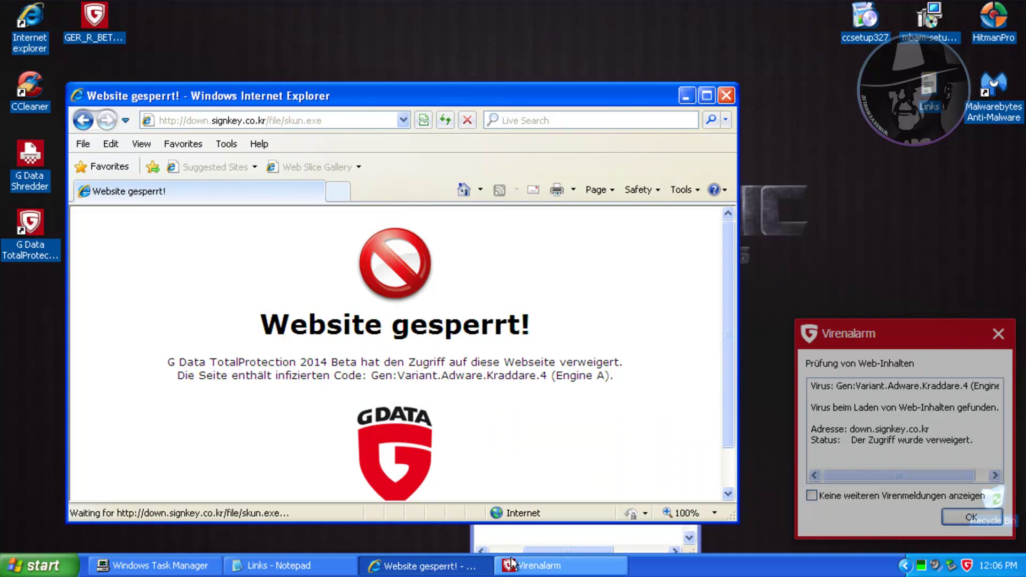
pyautogui.click(957, 517)
pyautogui.click(463, 190)
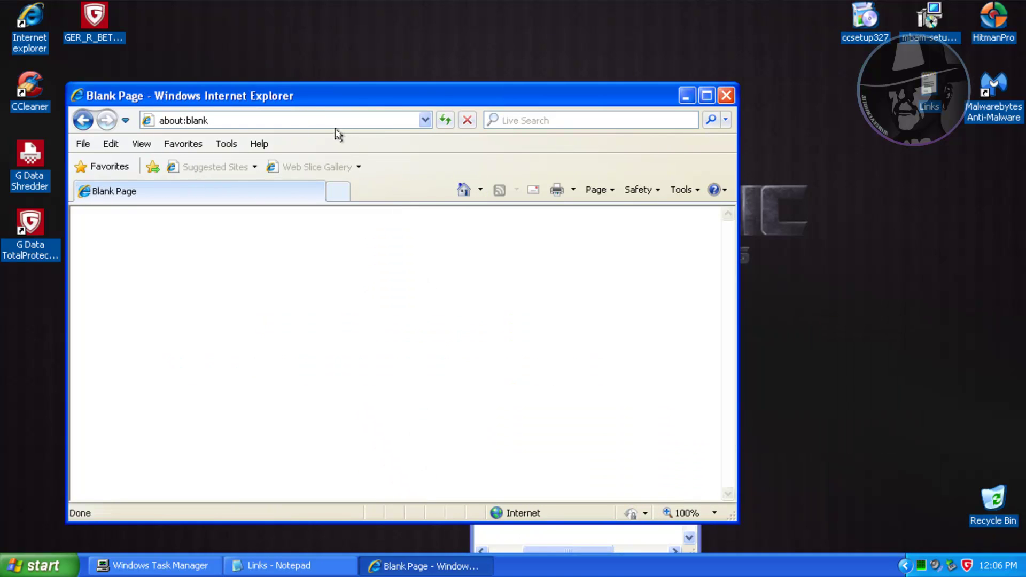
pyautogui.press('Return')
# Step: Copy the link ending in union.fr/3gyrJ8B8.exe from the Links file and open visiterlareunion.fr/3gyrJ8B8.exe in a new tab
pyautogui.click(275, 566)
pyautogui.press('Down')
pyautogui.press('Home')
pyautogui.hotkey('shift', 'End')
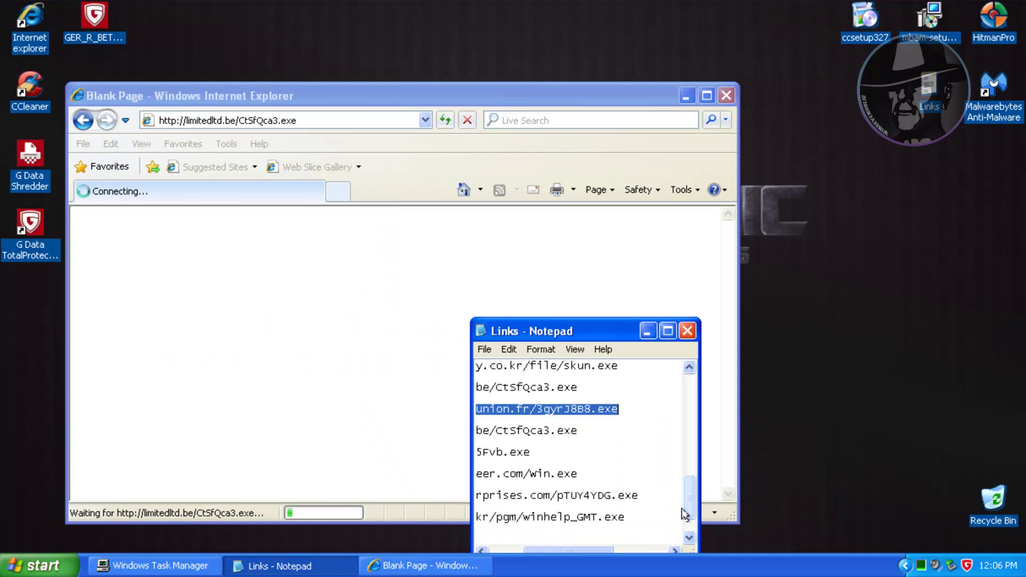
pyautogui.scroll(-1, 688, 512)
pyautogui.click(338, 191)
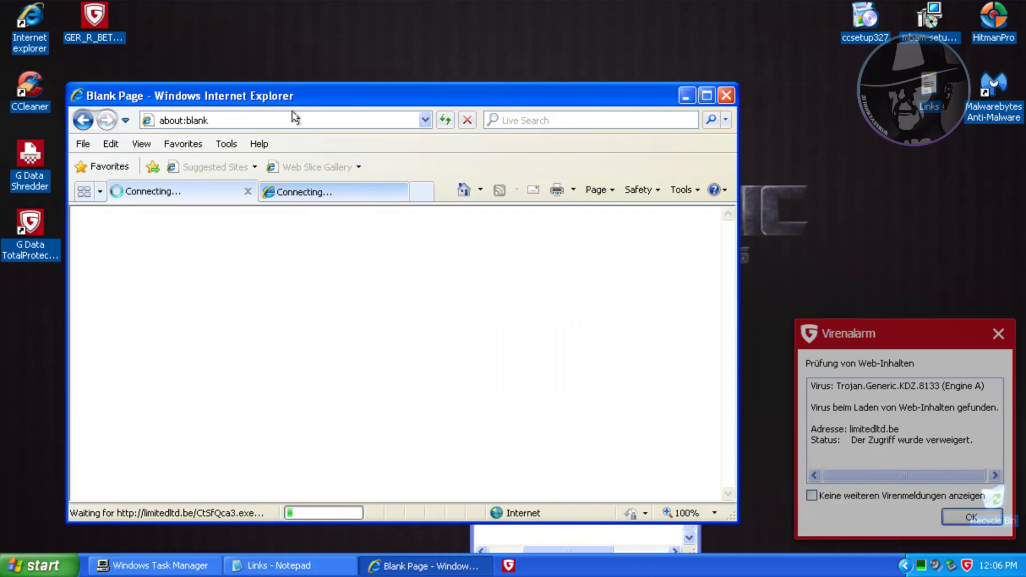
pyautogui.click(291, 114)
pyautogui.write('http://visitehlenunion.fr/3gyrJ8B8.exe')
pyautogui.press('Return')
# Step: Close the limitedltd.be tab and dismiss its virus alert
pyautogui.click(161, 191)
pyautogui.click(233, 117)
pyautogui.hotkey('ctrl', 'c')
pyautogui.click(247, 192)
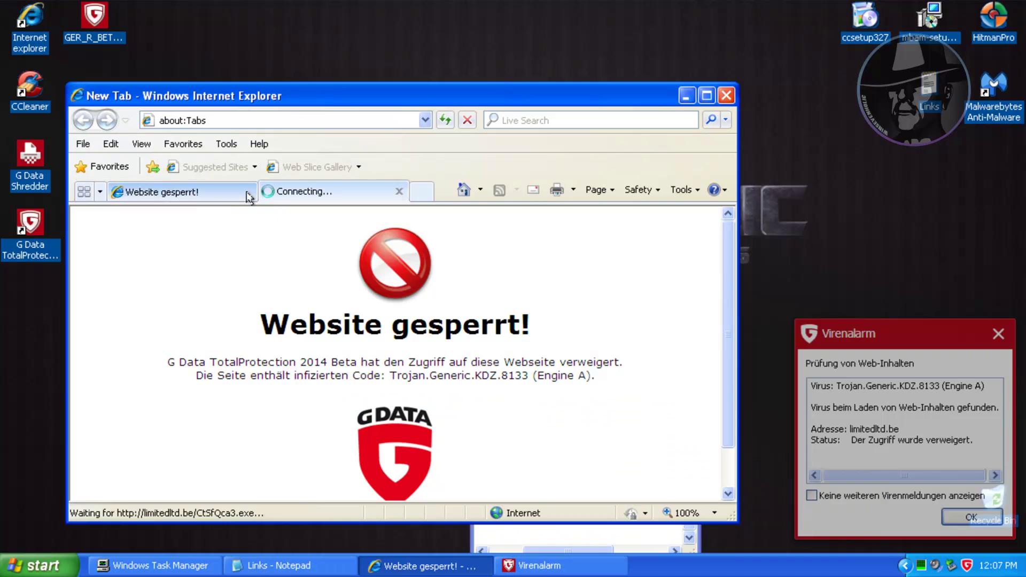
pyautogui.click(960, 515)
# Step: Copy the second link ending in be/CtSfQca3.exe, dismiss the visiterlareunion.fr virus alert, and load limitedltd.be/CtSfQca3.exe in the browser
pyautogui.click(291, 566)
pyautogui.doubleClick(517, 387)
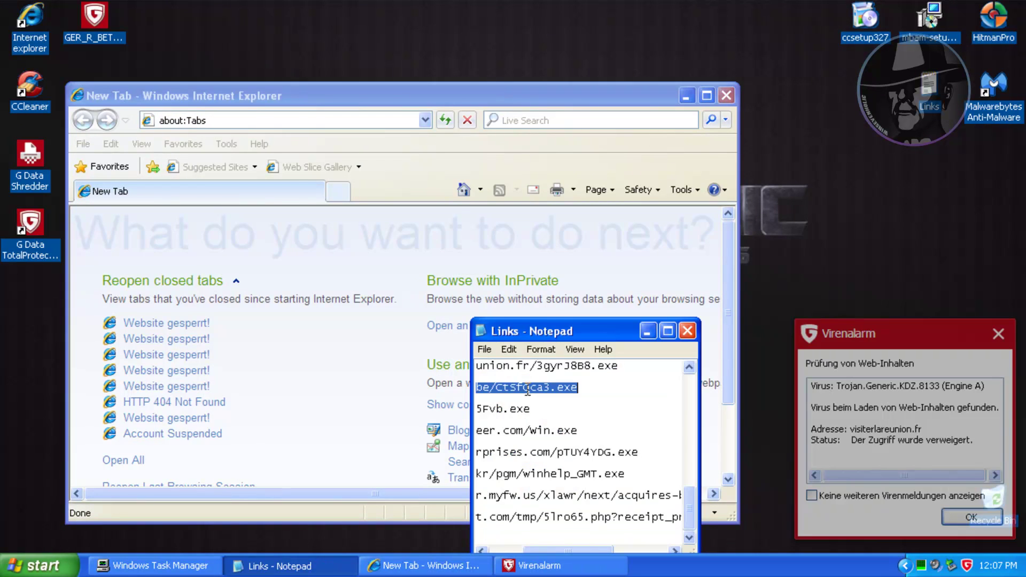
pyautogui.click(971, 520)
pyautogui.click(463, 189)
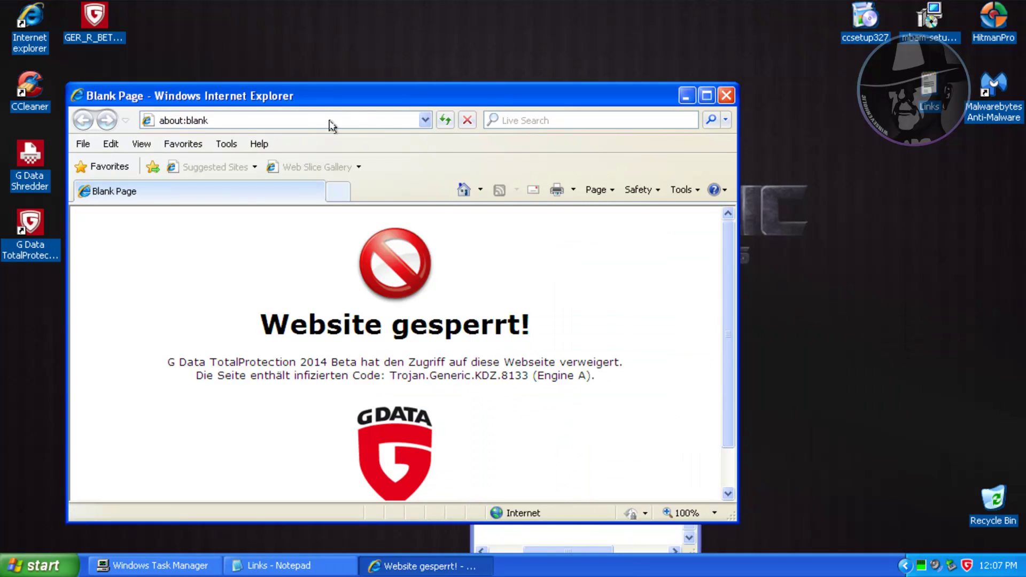
pyautogui.click(332, 121)
pyautogui.hotkey('ctrl', 'v')
pyautogui.press('Return')
# Step: Copy the link ending in 5Fvb.exe from the Links file and open seunig.de/L5Fvb.exe in a new tab
pyautogui.click(274, 566)
pyautogui.doubleClick(510, 408)
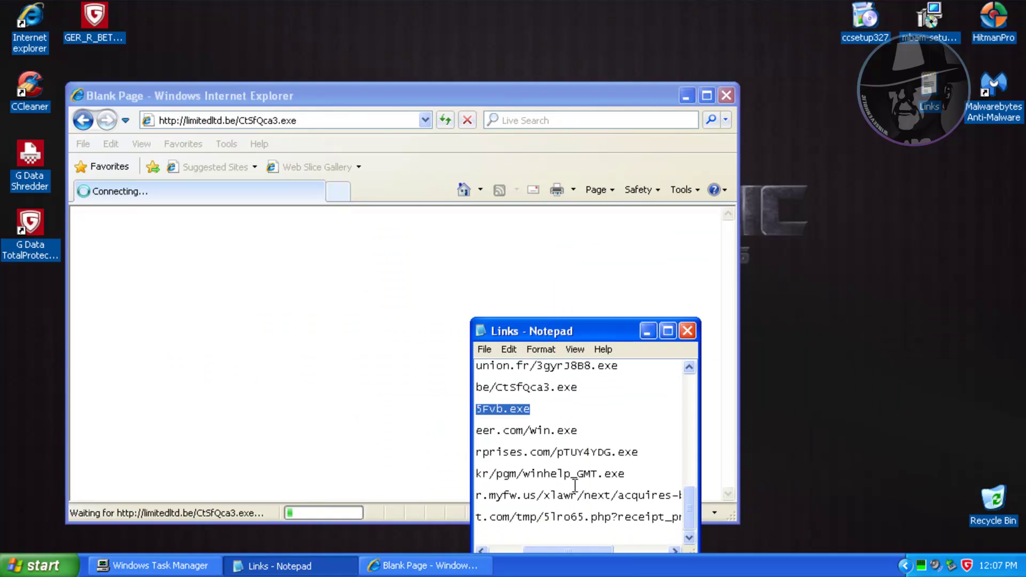
pyautogui.hotkey('ctrl', 'c')
pyautogui.click(338, 191)
pyautogui.click(301, 124)
pyautogui.hotkey('ctrl', 'v')
pyautogui.press('Return')
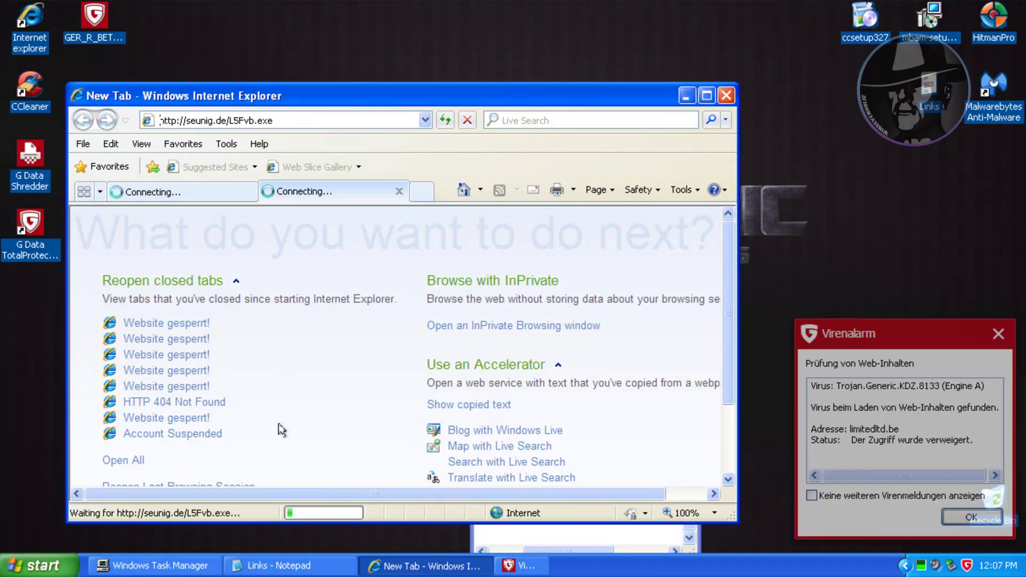
# Step: Copy the link ending in eer.com/Win.exe, close the limitedltd.be tab, and load tgod.servebeer.com/Win.exe in the seunig.de tab
pyautogui.click(288, 565)
pyautogui.doubleClick(517, 431)
pyautogui.click(202, 192)
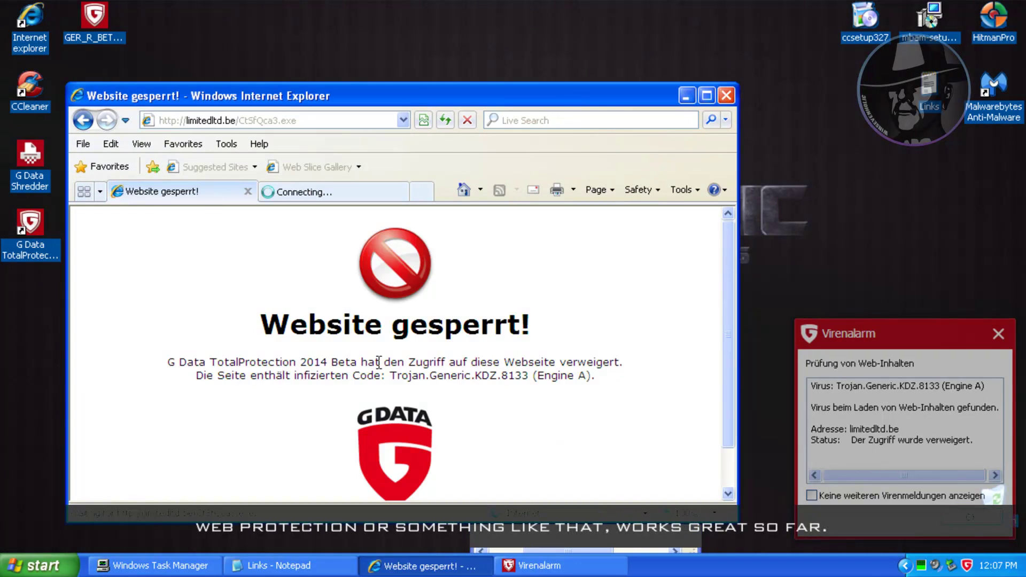
pyautogui.click(464, 190)
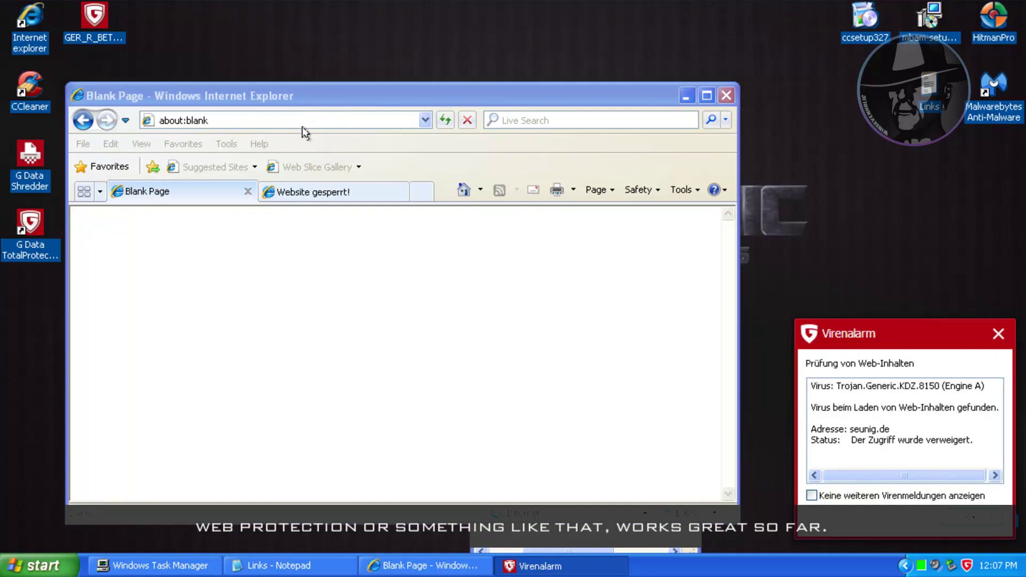
pyautogui.click(247, 191)
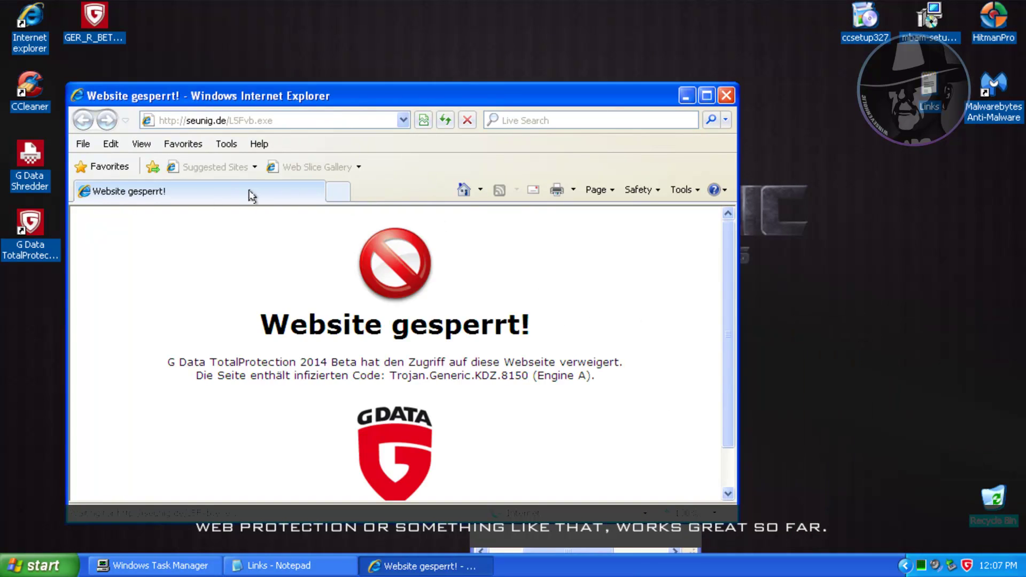
pyautogui.click(460, 195)
pyautogui.hotkey('ctrl', 'v')
pyautogui.press('Return')
# Step: Copy the link ending in rprises.com/pTUY4YDG.exe from the Links file and load cauveryenterprises.com/pTUY4YDG.exe in the current tab
pyautogui.click(274, 565)
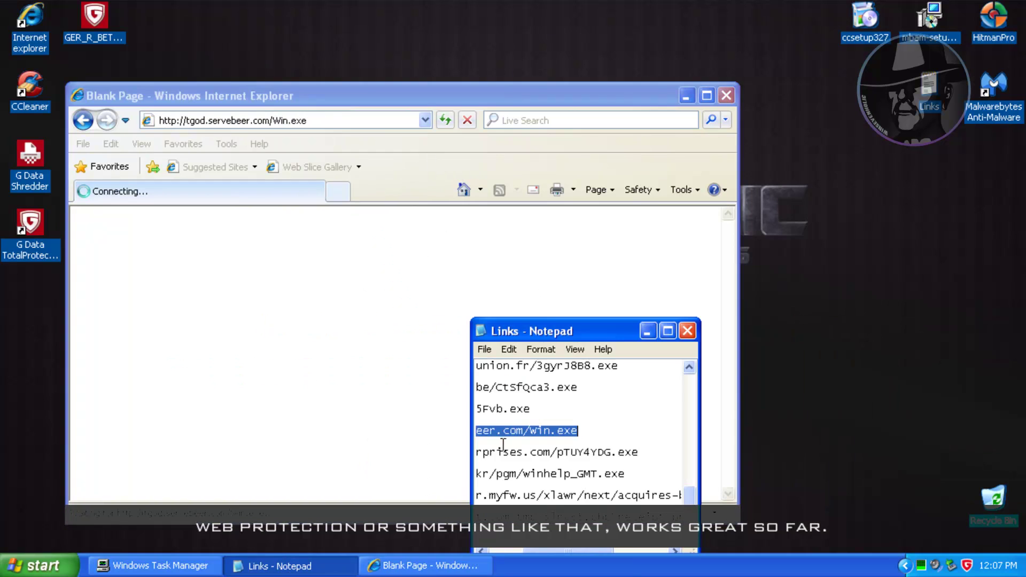
pyautogui.doubleClick(520, 453)
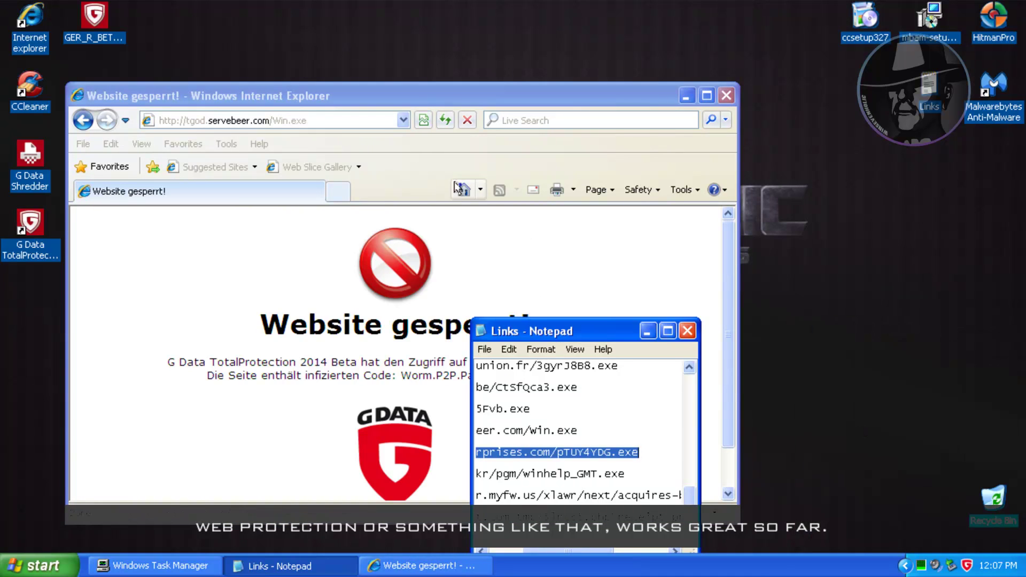
pyautogui.click(322, 119)
pyautogui.hotkey('ctrl', 'v')
pyautogui.press('Return')
# Step: Copy the winhelp_GMT.exe link from the Links file and open winhelp.co.kr/pgm/winhelp_GMT.exe in a new tab
pyautogui.click(275, 566)
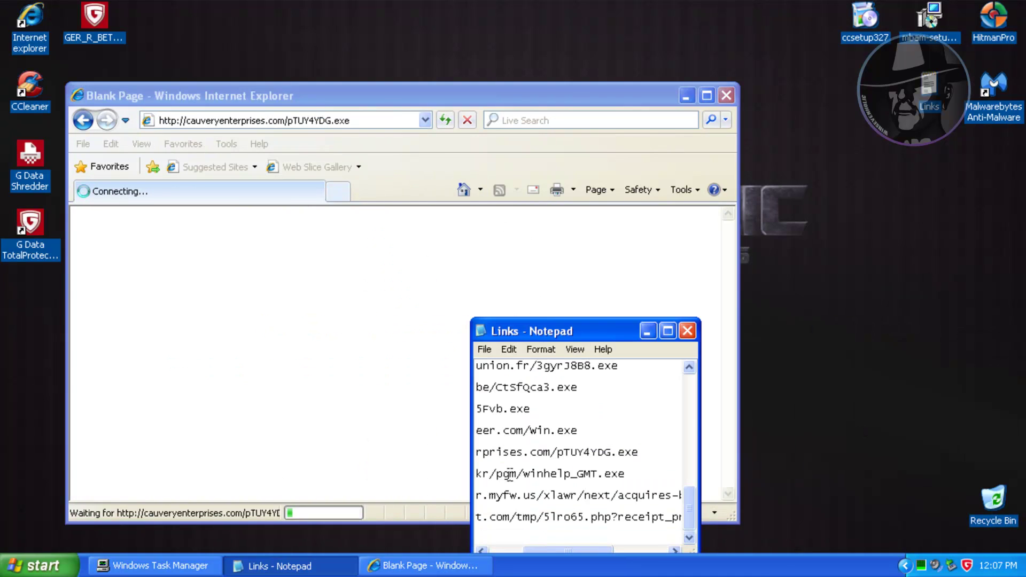
pyautogui.doubleClick(509, 474)
pyautogui.click(338, 191)
pyautogui.hotkey('ctrl', 'v')
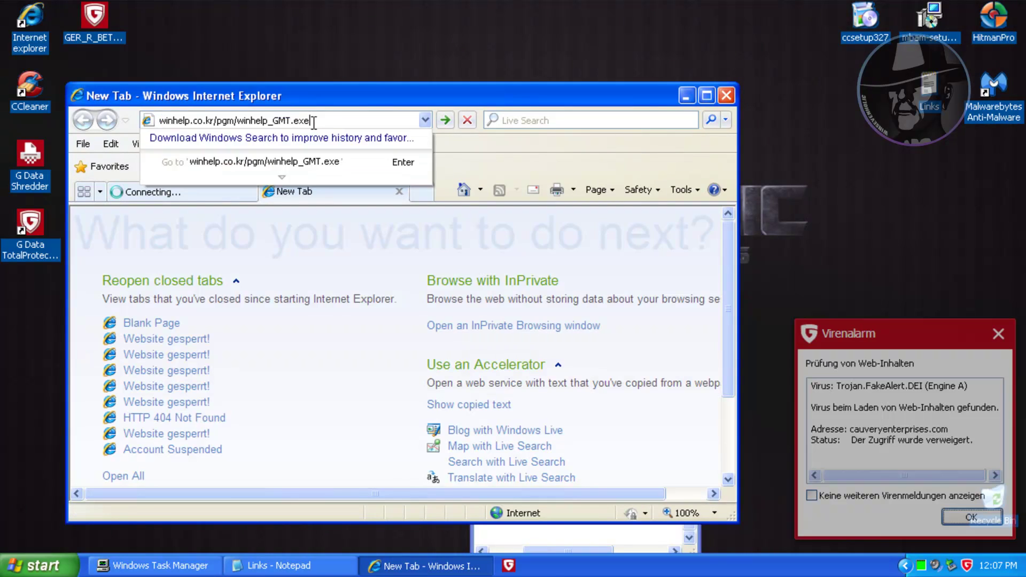
pyautogui.press('Return')
# Step: Dismiss the cauveryenterprises.com virus alert and close that site's blocked tab
pyautogui.click(192, 195)
pyautogui.click(643, 423)
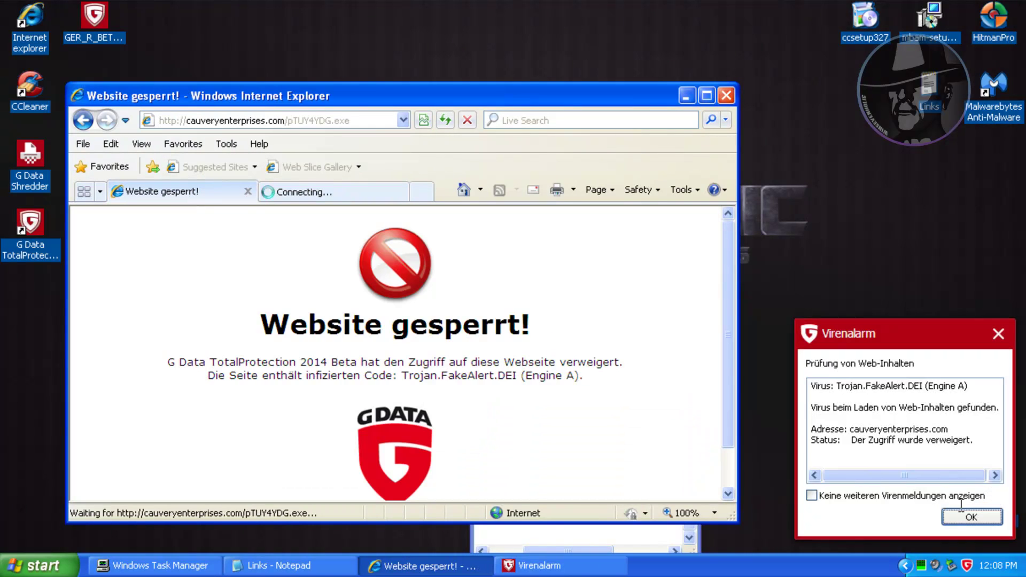
pyautogui.click(964, 515)
pyautogui.click(247, 191)
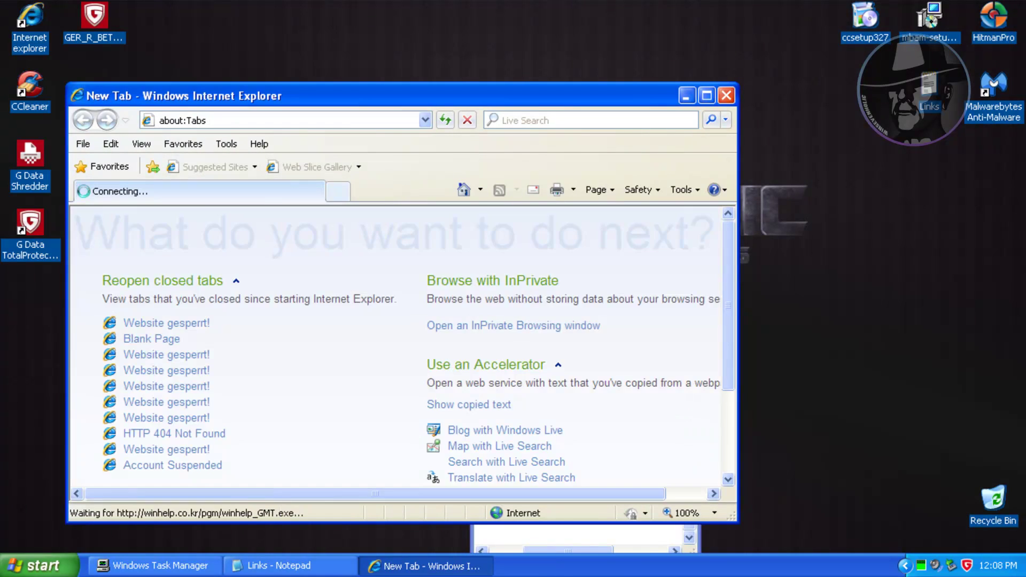
# Step: Copy the link containing myfw.us/xlawr/next from the Links file and open it in a new tab
pyautogui.click(273, 566)
pyautogui.doubleClick(503, 490)
pyautogui.hotkey('ctrl', 'c')
pyautogui.click(338, 191)
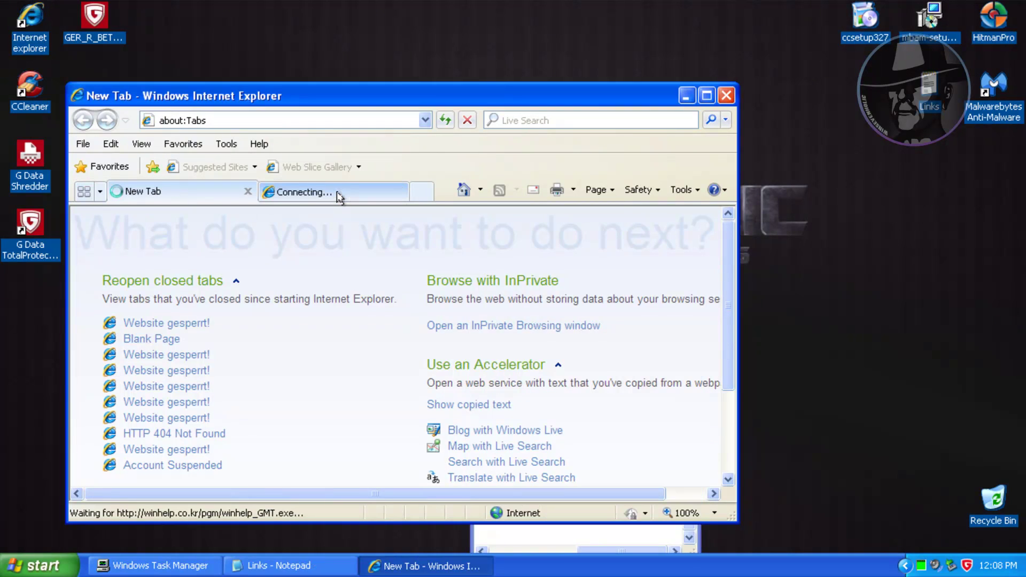
pyautogui.hotkey('ctrl', 'v')
pyautogui.press('Return')
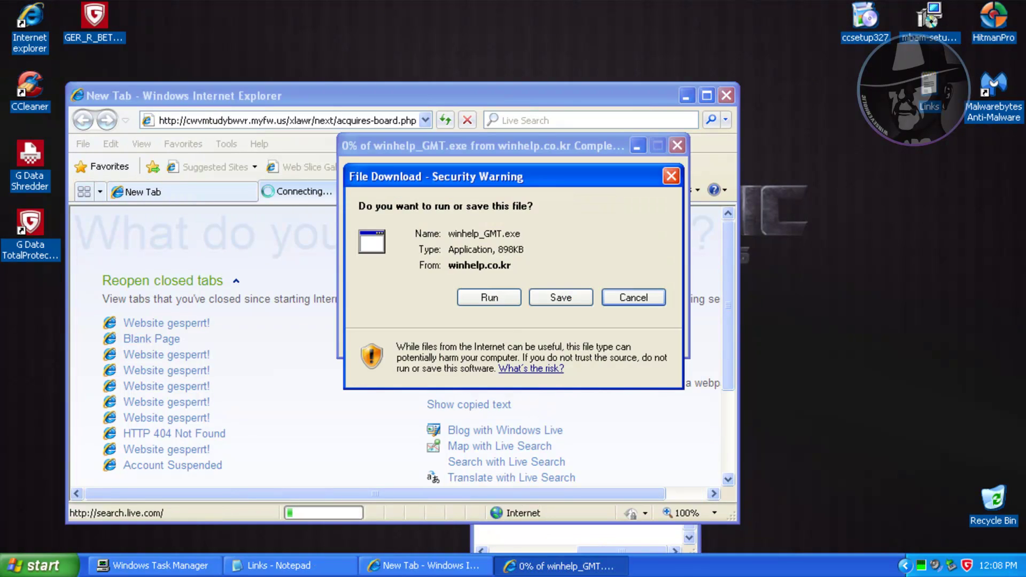
# Step: Run the winhelp_GMT.exe download and close the Redirection Not Found tab
pyautogui.click(481, 298)
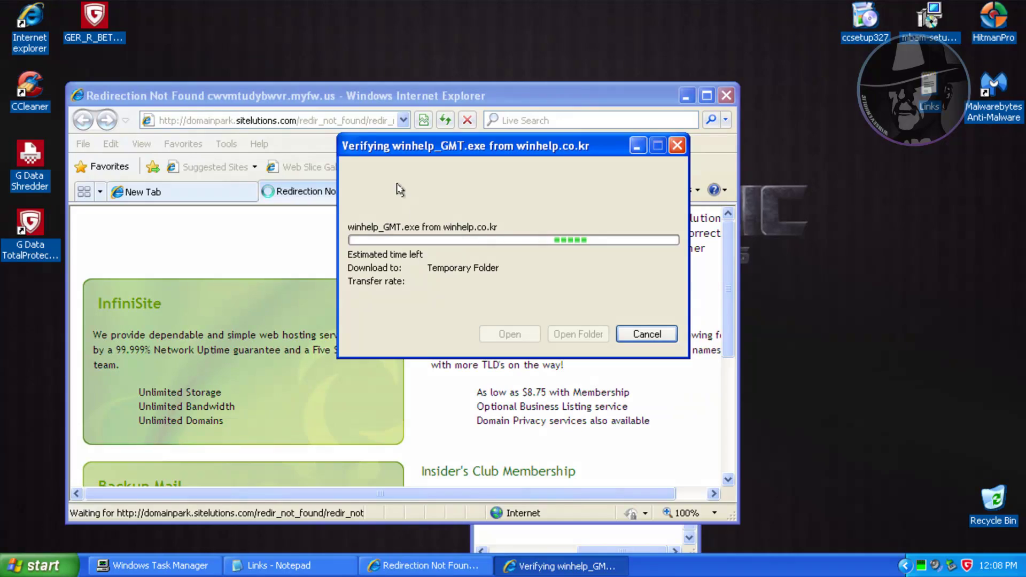
pyautogui.click(400, 192)
pyautogui.click(288, 566)
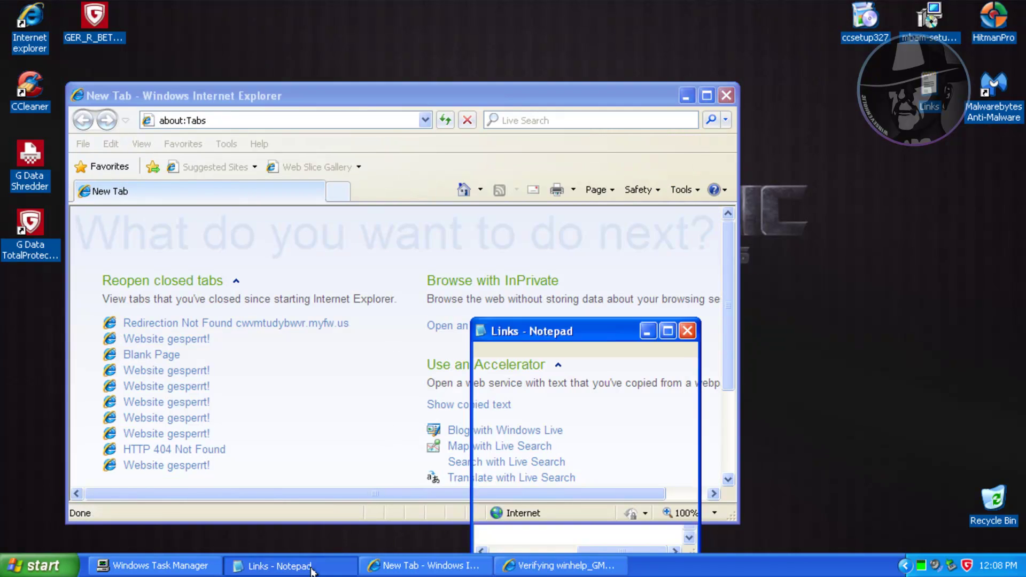
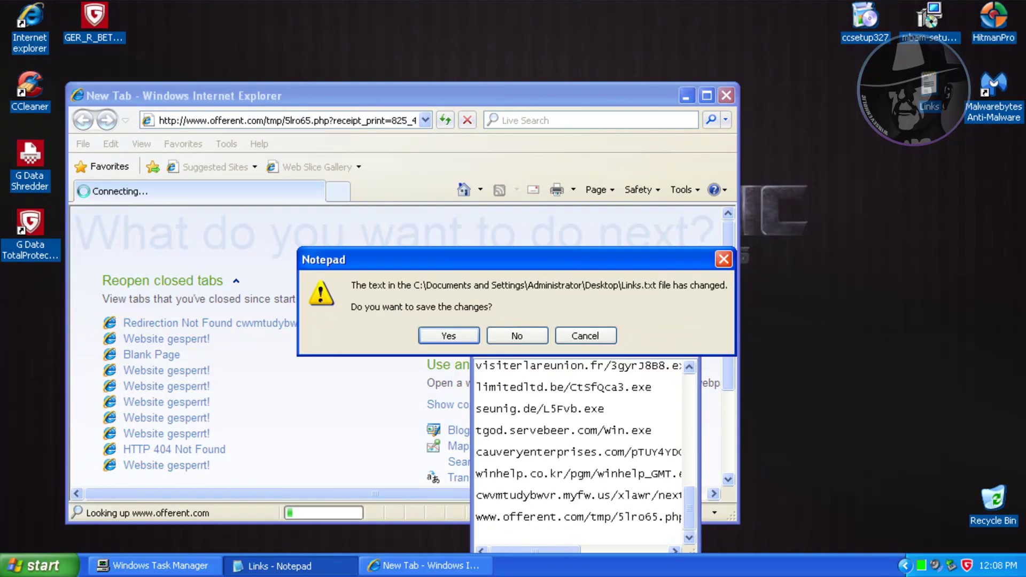
pyautogui.click(524, 332)
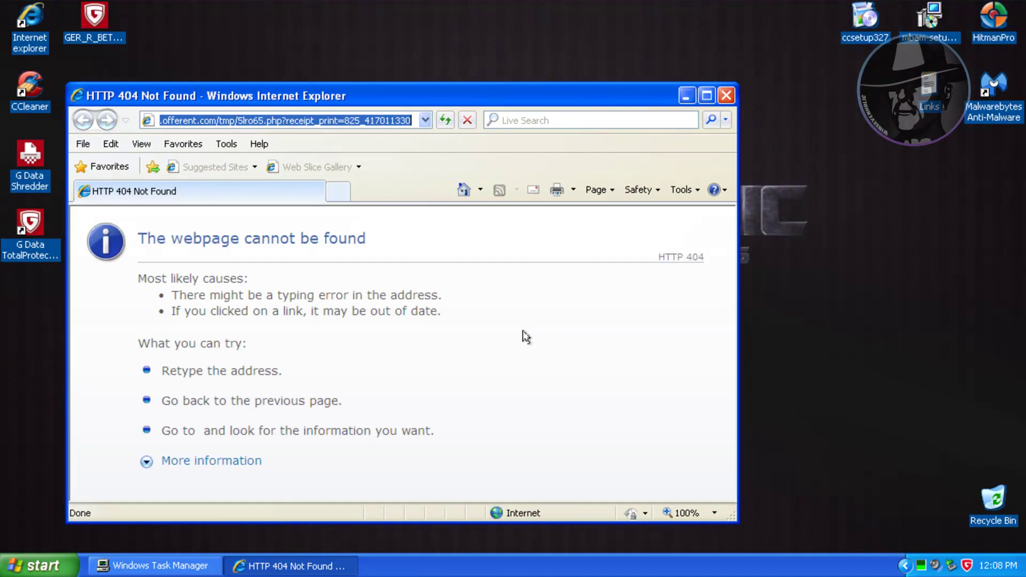
pyautogui.click(726, 99)
pyautogui.click(963, 515)
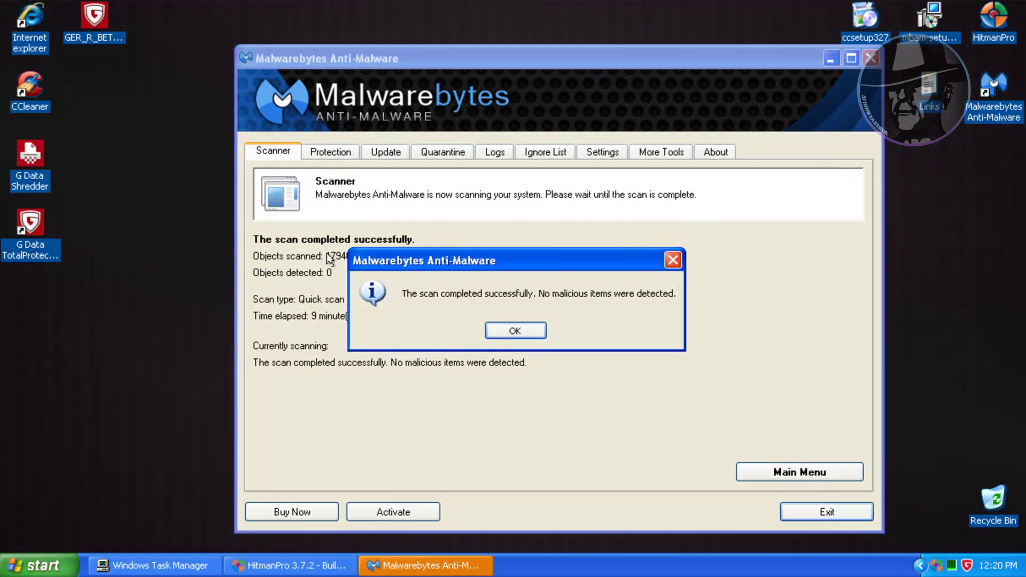
# Step: Dismiss the Malwarebytes scan completion message and review the quick scan results
pyautogui.click(515, 335)
pyautogui.moveTo(477, 71); pyautogui.dragTo(463, 64)
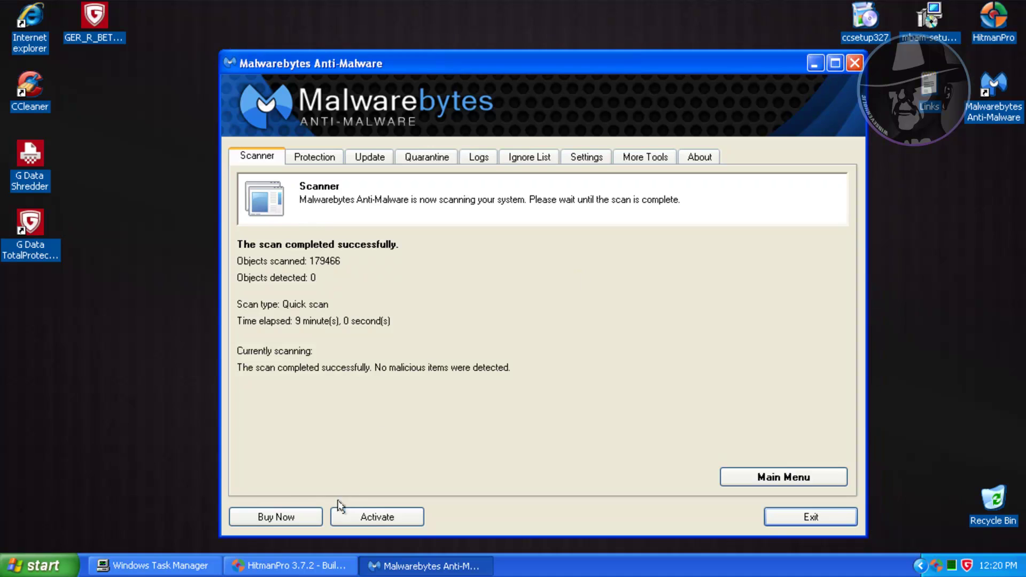
# Step: Switch to HitmanPro, review its scan results, and close it
pyautogui.click(290, 566)
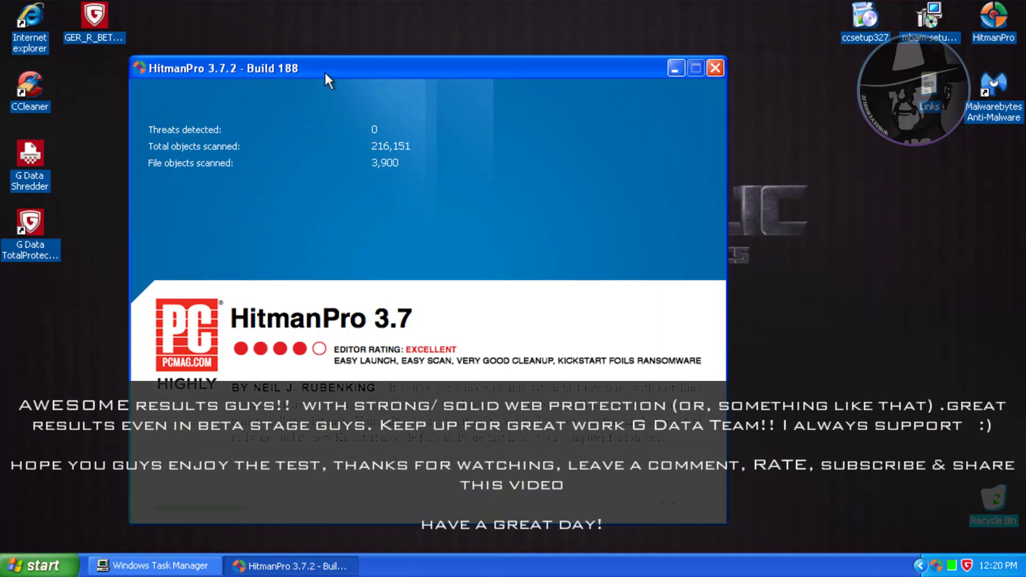
pyautogui.moveTo(322, 70); pyautogui.dragTo(382, 73)
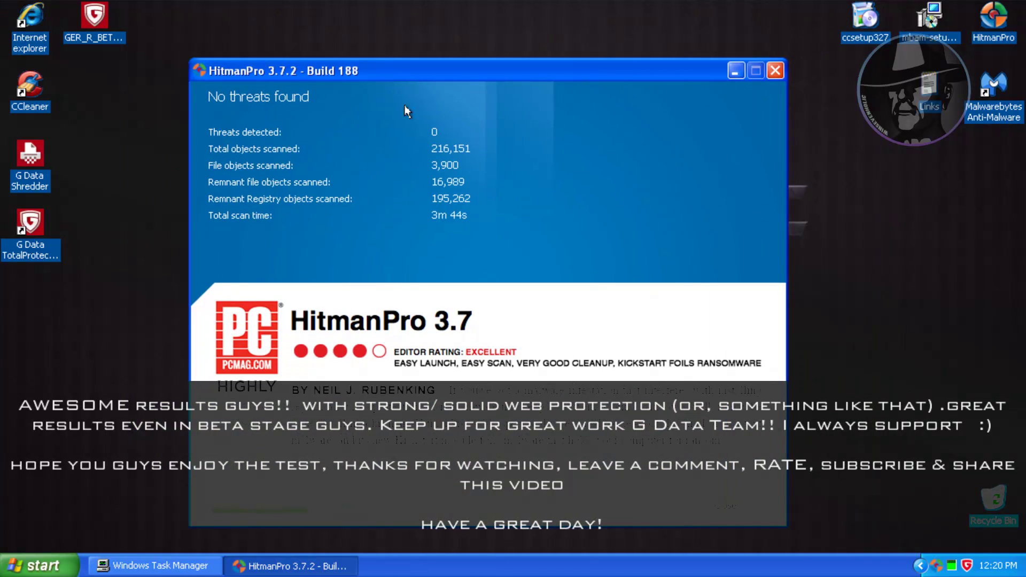
pyautogui.click(775, 72)
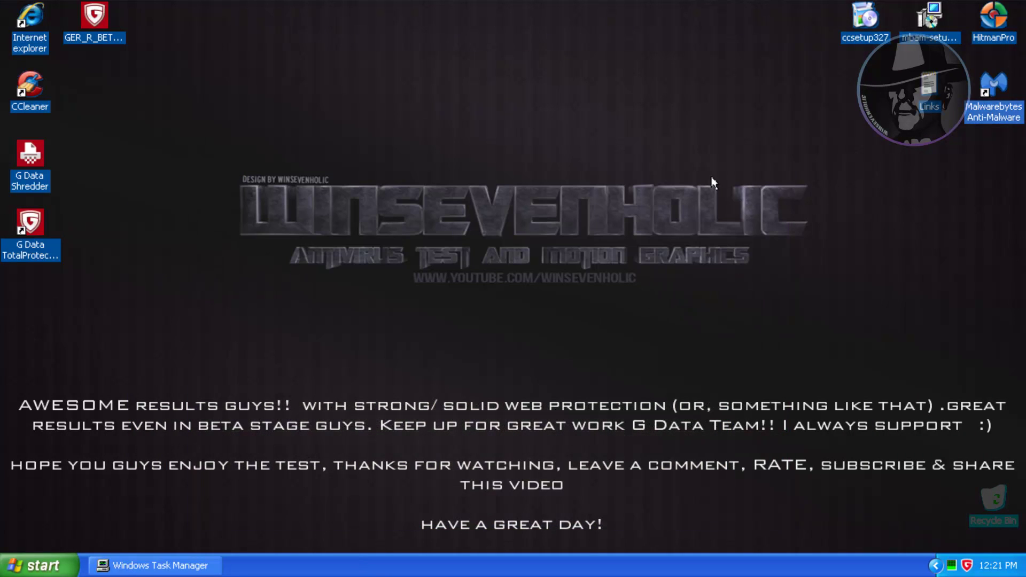